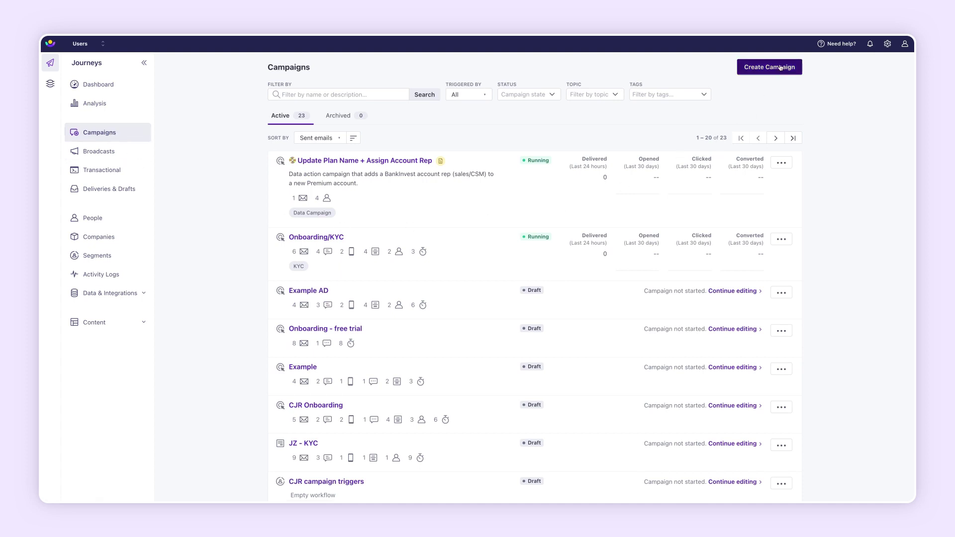
Create the campaign 'Re-engage inactive customers - high LTV' with a segment move-in/out trigger
{"action": "left_click", "coordinate": [769, 67]}
{"action": "type", "text": "R"}
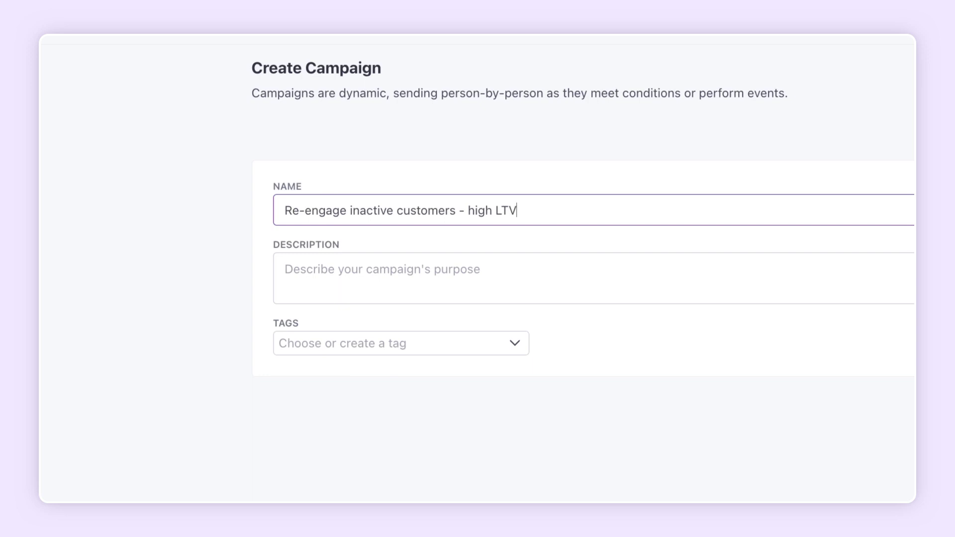
{"action": "left_click", "coordinate": [840, 251]}
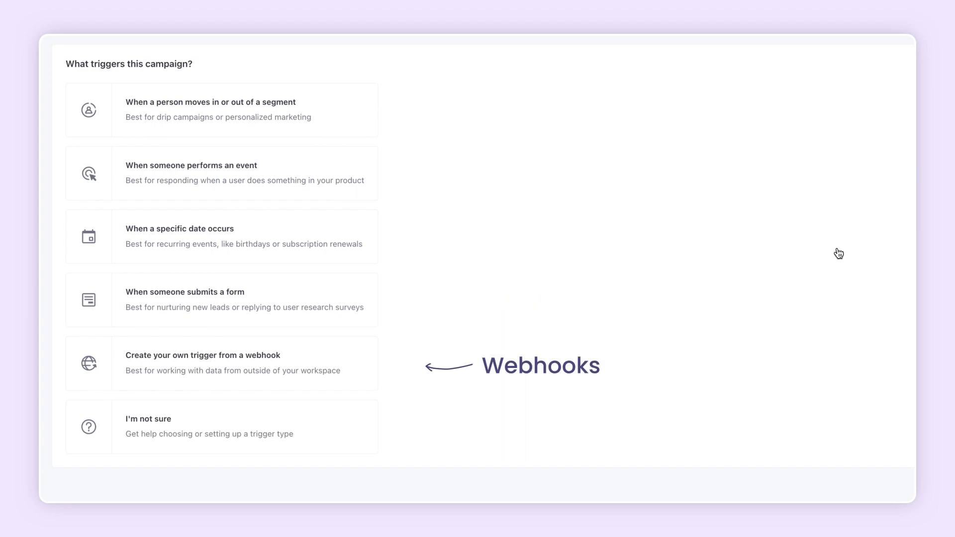
{"action": "left_click", "coordinate": [313, 134]}
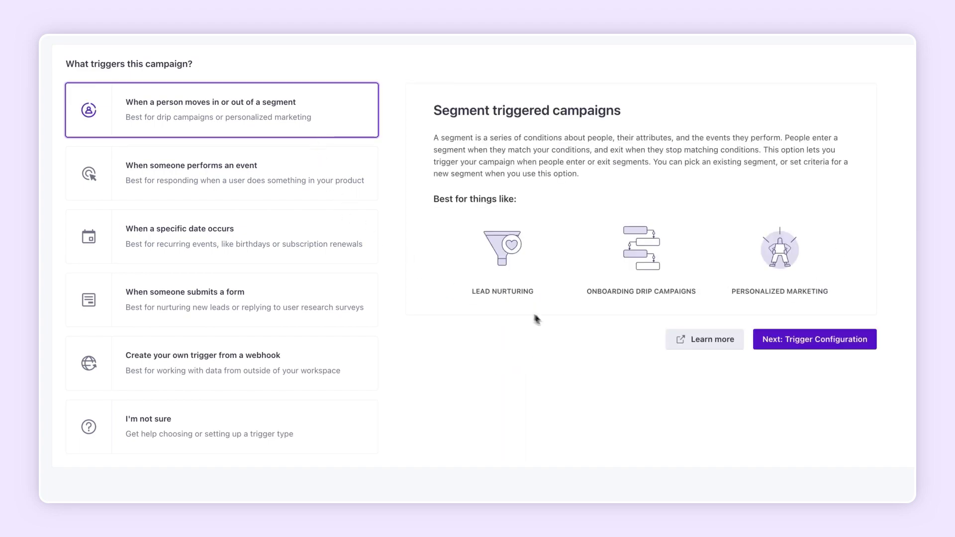
Start a new data-driven trigger segment requiring no sign_in event within the last 7 days
{"action": "left_click", "coordinate": [815, 339]}
{"action": "left_click", "coordinate": [215, 237]}
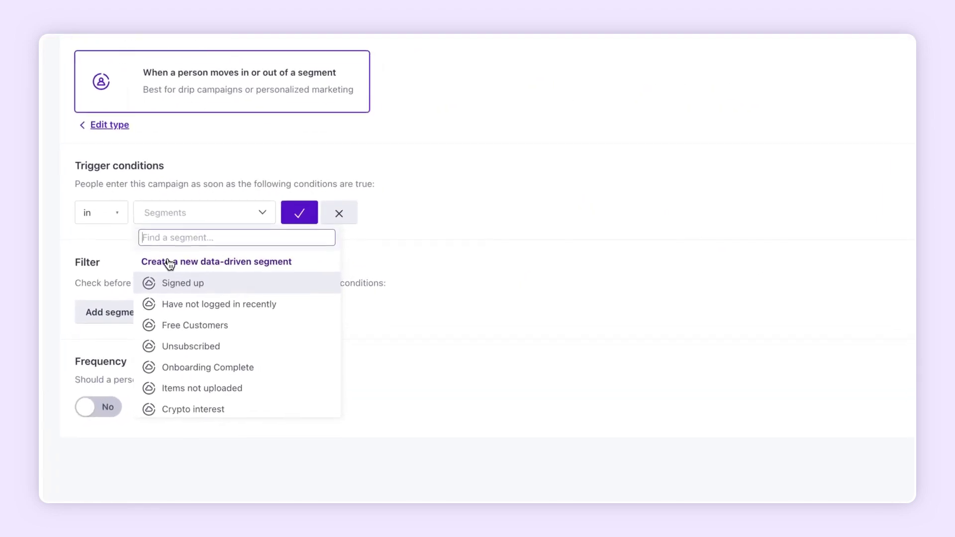
{"action": "left_click", "coordinate": [170, 263]}
{"action": "left_click", "coordinate": [162, 247]}
{"action": "left_click", "coordinate": [140, 260]}
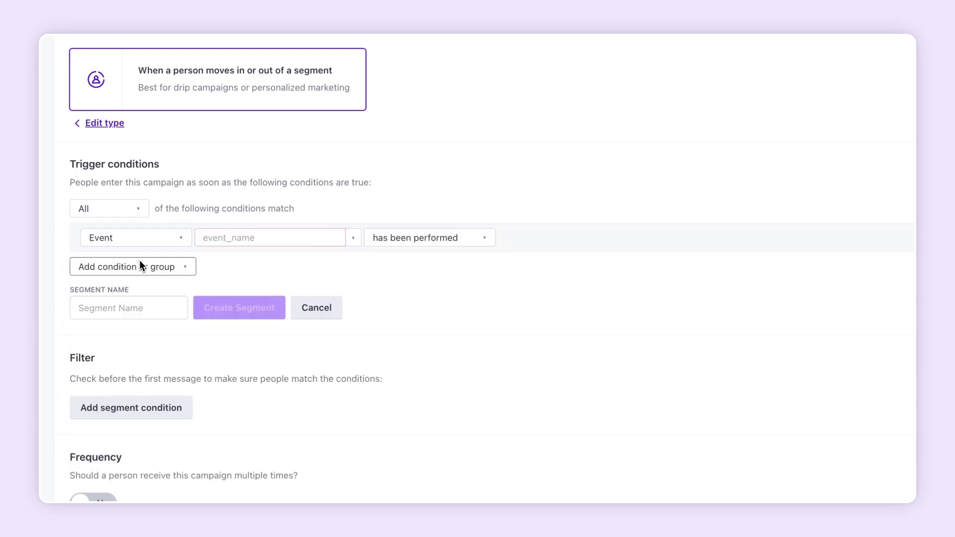
{"action": "left_click", "coordinate": [206, 239]}
{"action": "type", "text": "sign_in"}
{"action": "key", "text": "Return"}
{"action": "left_click", "coordinate": [393, 238]}
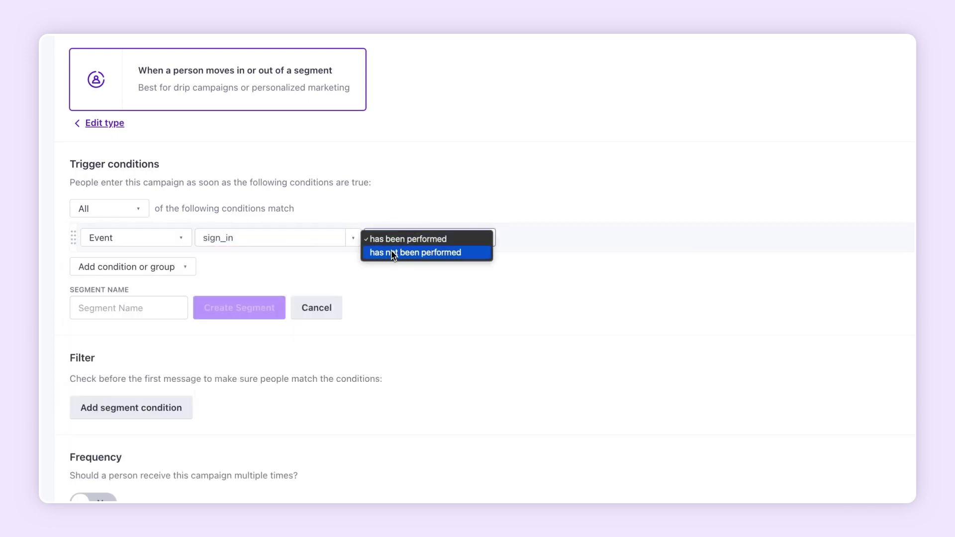
{"action": "left_click", "coordinate": [395, 252]}
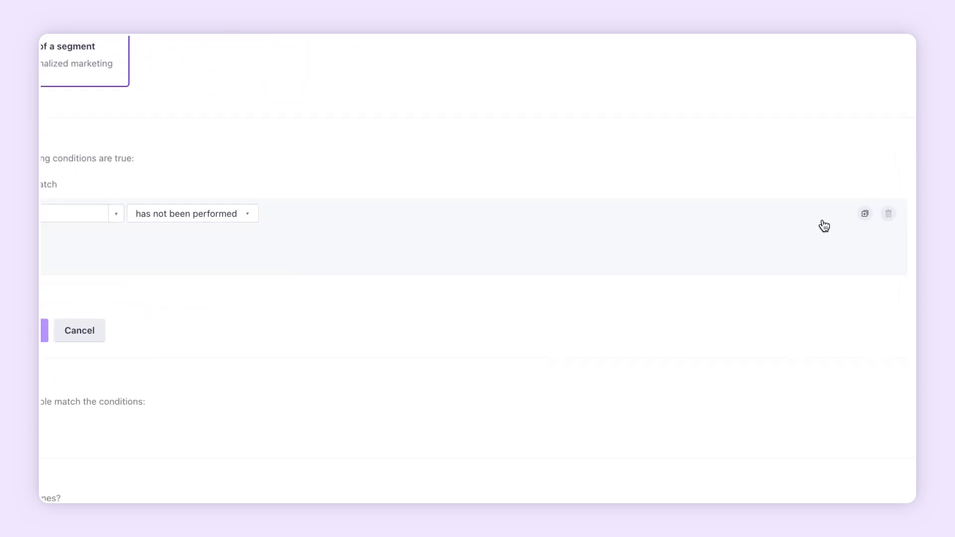
{"action": "left_click", "coordinate": [228, 215]}
{"action": "left_click", "coordinate": [245, 226]}
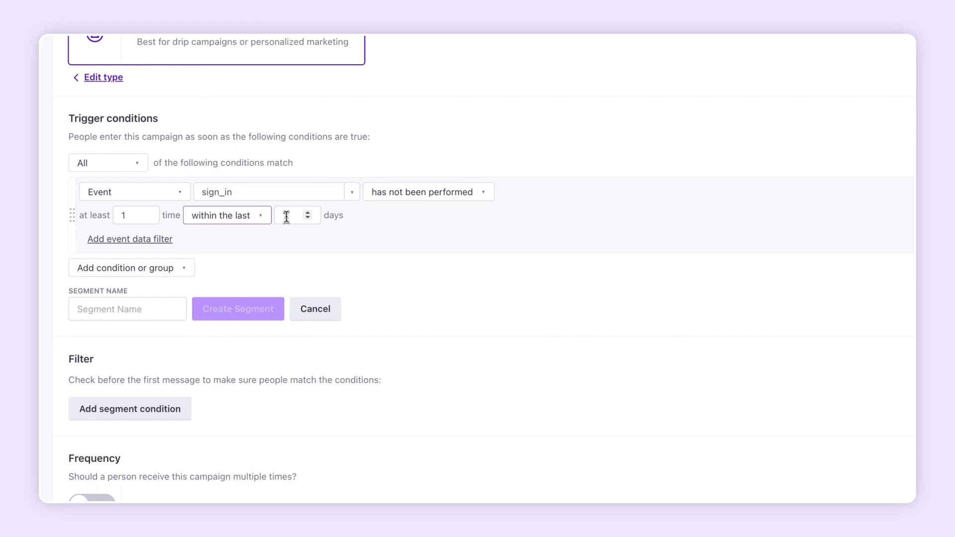
{"action": "left_click", "coordinate": [290, 216]}
Add an ltv greater than 10000 condition and create the segment 'Inactive customers high LTV'
{"action": "left_click", "coordinate": [131, 268]}
{"action": "left_click", "coordinate": [167, 282]}
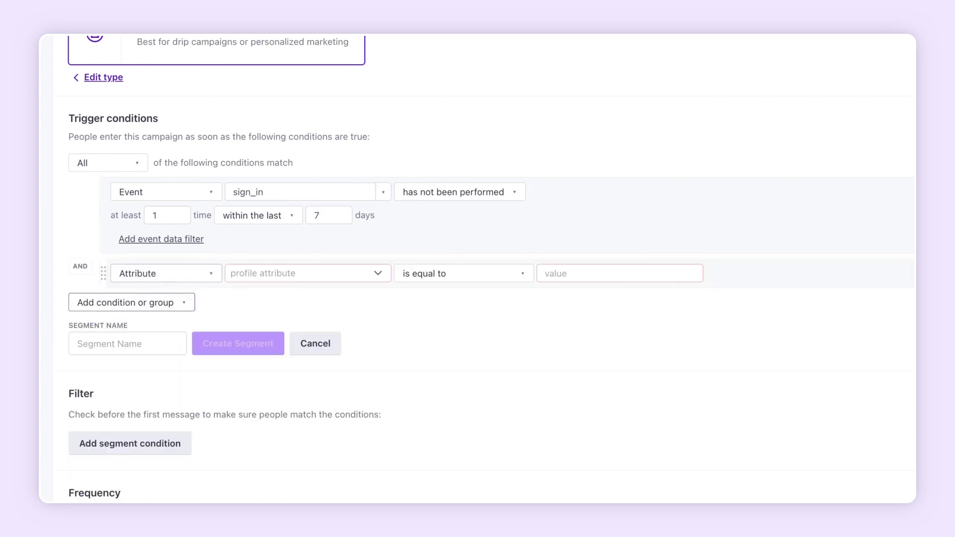
{"action": "left_click", "coordinate": [245, 274]}
{"action": "type", "text": "ltv"}
{"action": "key", "text": "Return"}
{"action": "left_click", "coordinate": [453, 274]}
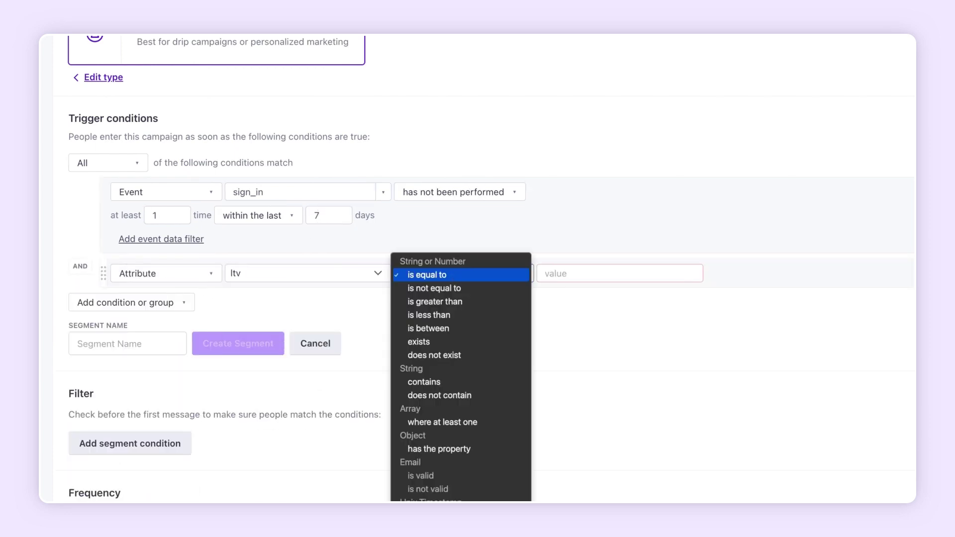
{"action": "left_click", "coordinate": [450, 300]}
{"action": "left_click", "coordinate": [577, 275]}
{"action": "type", "text": "10000"}
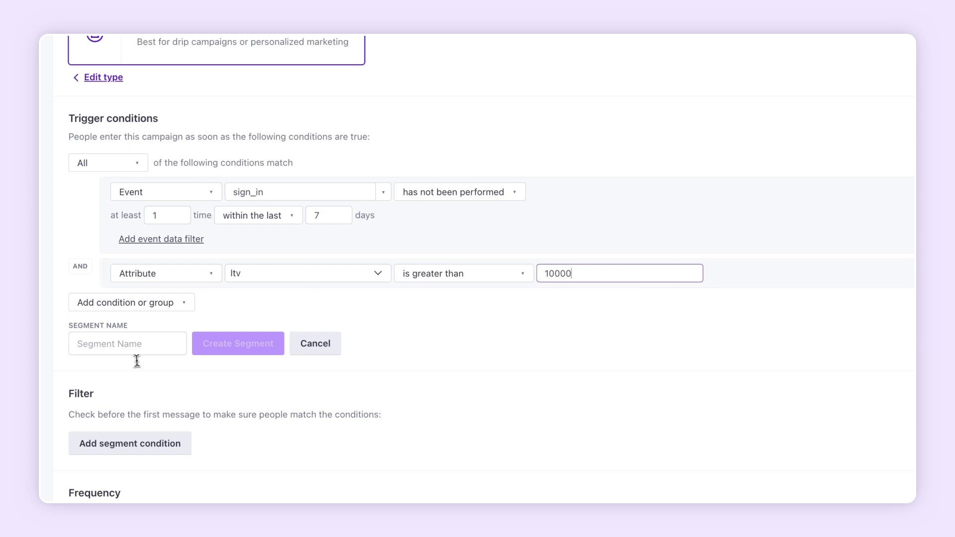
{"action": "left_click", "coordinate": [127, 350]}
{"action": "type", "text": "Inac"}
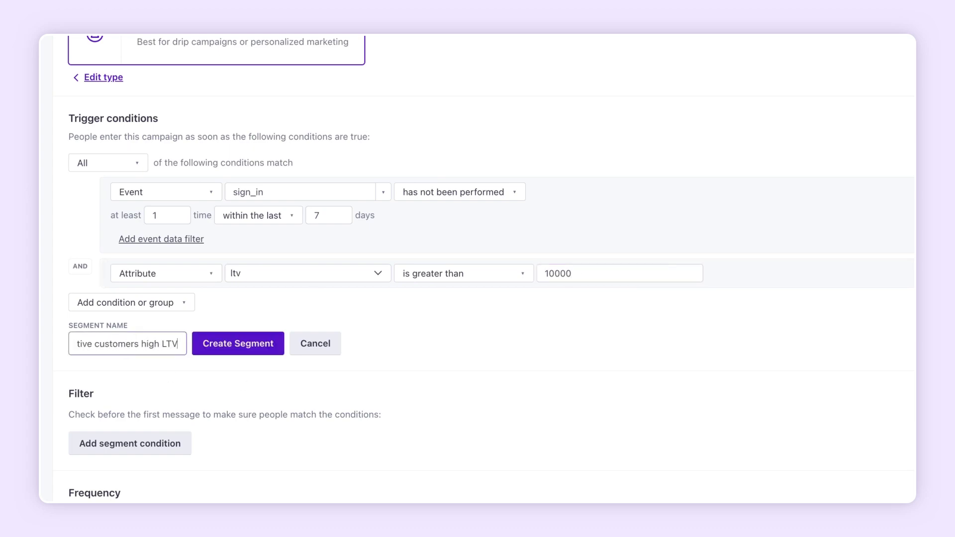
{"action": "type", "text": "tive customers high LTV"}
{"action": "left_click", "coordinate": [234, 345]}
Set the campaign goal to the transaction_made event and move on to the workflow
{"action": "left_click", "coordinate": [887, 81]}
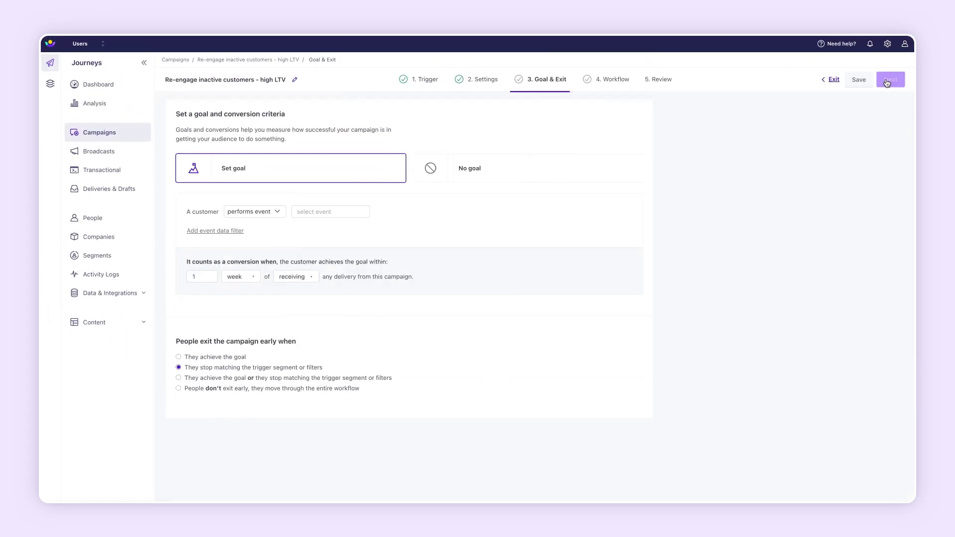
{"action": "left_click", "coordinate": [330, 211]}
{"action": "type", "text": "transaction_made"}
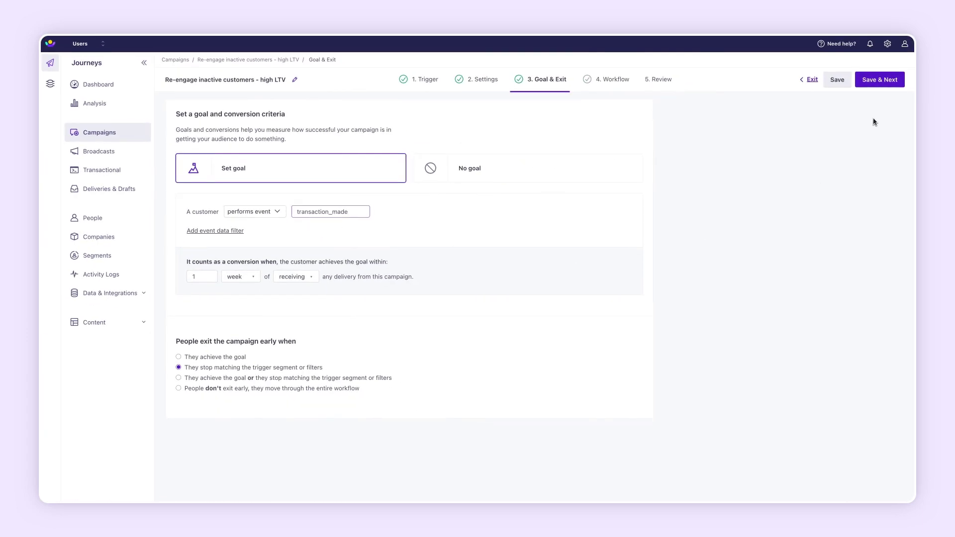
{"action": "left_click", "coordinate": [881, 82]}
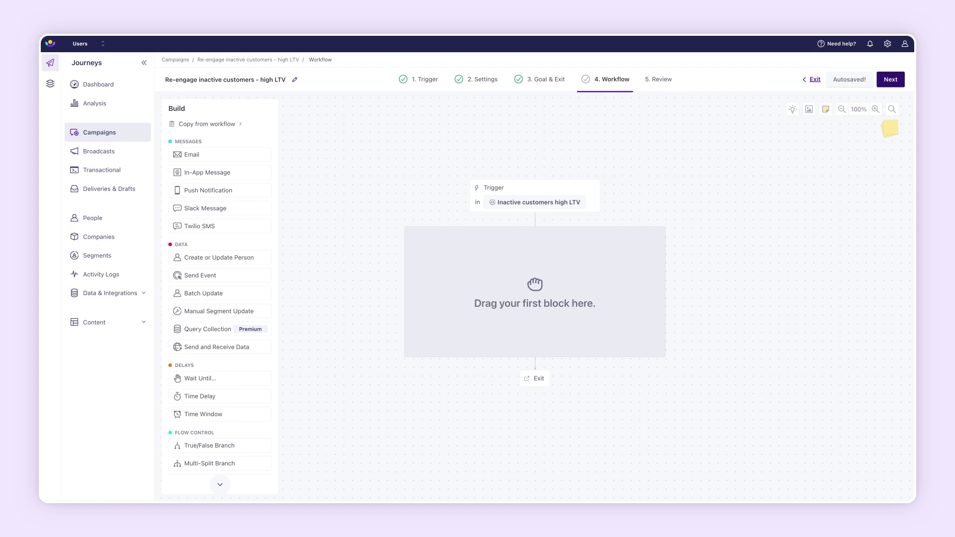
{"action": "scroll", "coordinate": [168, 369], "scroll_direction": "down", "scroll_amount": 1}
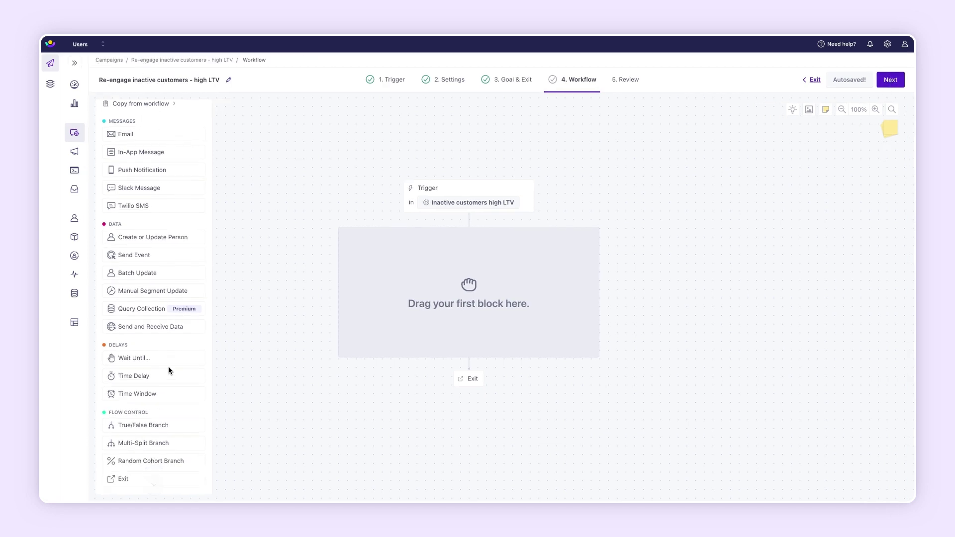
Branch the workflow on the preferred channel attribute with Email, SMS, Push and In-App messages
{"action": "left_click_drag", "start_coordinate": [149, 442], "coordinate": [480, 223]}
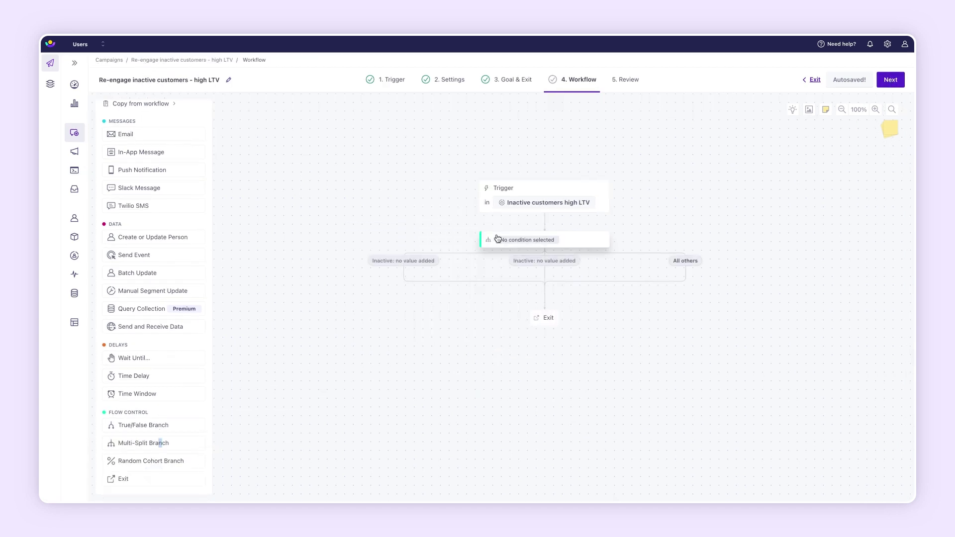
{"action": "left_click", "coordinate": [497, 239]}
{"action": "type", "text": "preferred channel"}
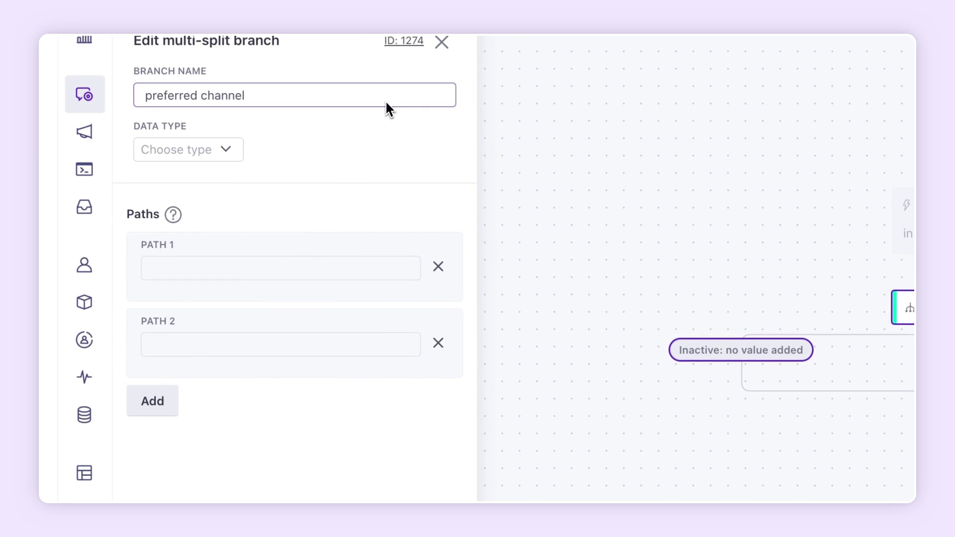
{"action": "left_click", "coordinate": [189, 149]}
{"action": "left_click", "coordinate": [219, 175]}
{"action": "left_click", "coordinate": [224, 207]}
{"action": "type", "text": "pref"}
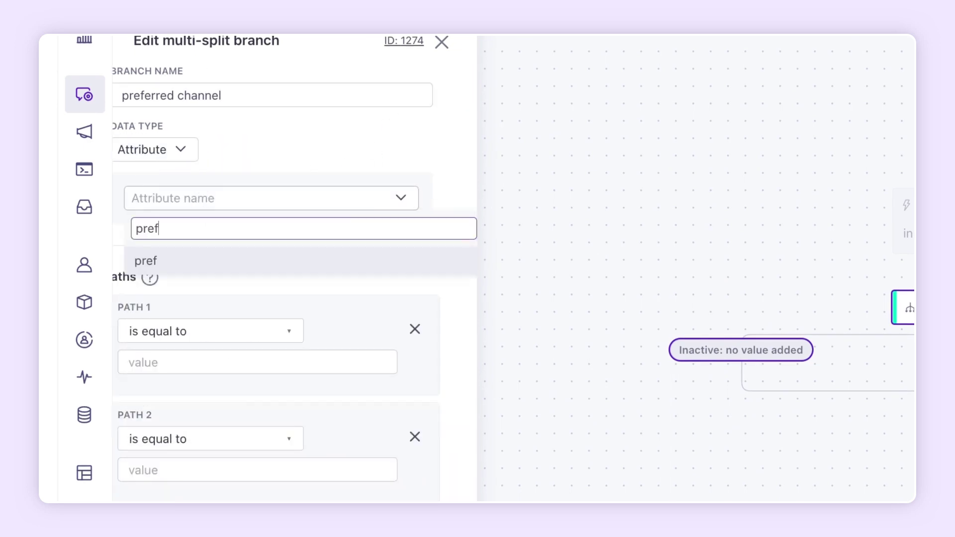
{"action": "type", "text": "erred channel"}
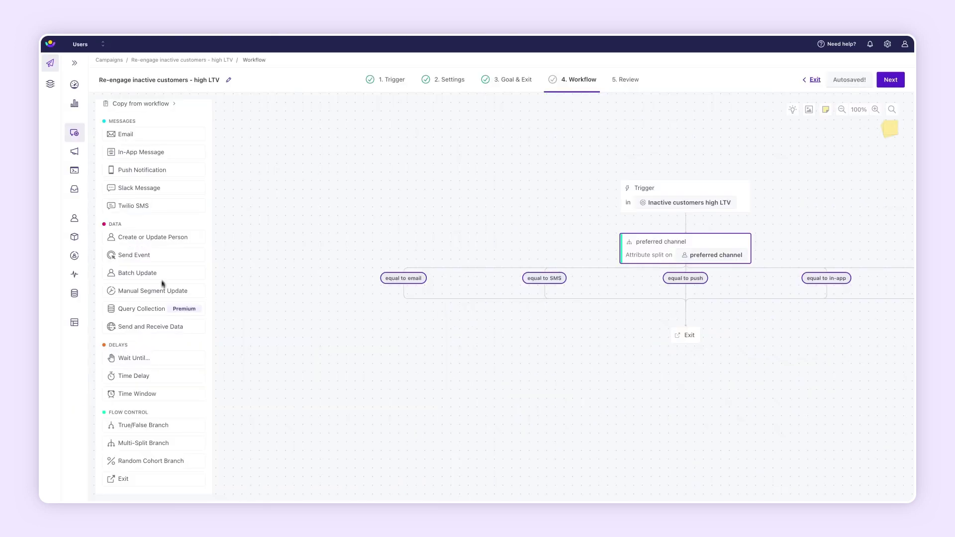
{"action": "left_click_drag", "start_coordinate": [125, 134], "coordinate": [402, 314]}
{"action": "left_click_drag", "start_coordinate": [133, 206], "coordinate": [545, 313]}
{"action": "left_click_drag", "start_coordinate": [150, 175], "coordinate": [686, 313]}
{"action": "left_click_drag", "start_coordinate": [154, 153], "coordinate": [824, 304]}
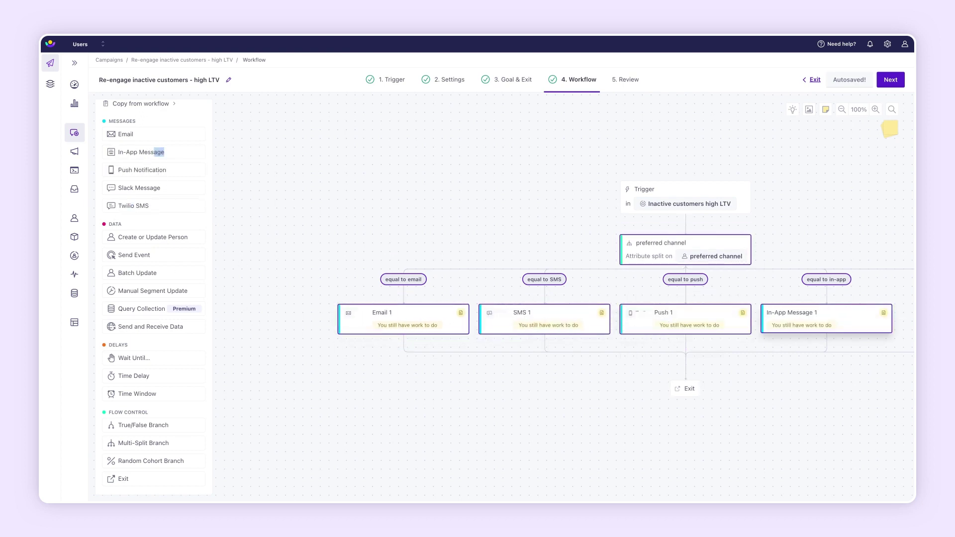
Add a weekday 4:00 AM–4:30 PM time window before the channel split
{"action": "left_click_drag", "start_coordinate": [186, 394], "coordinate": [686, 224]}
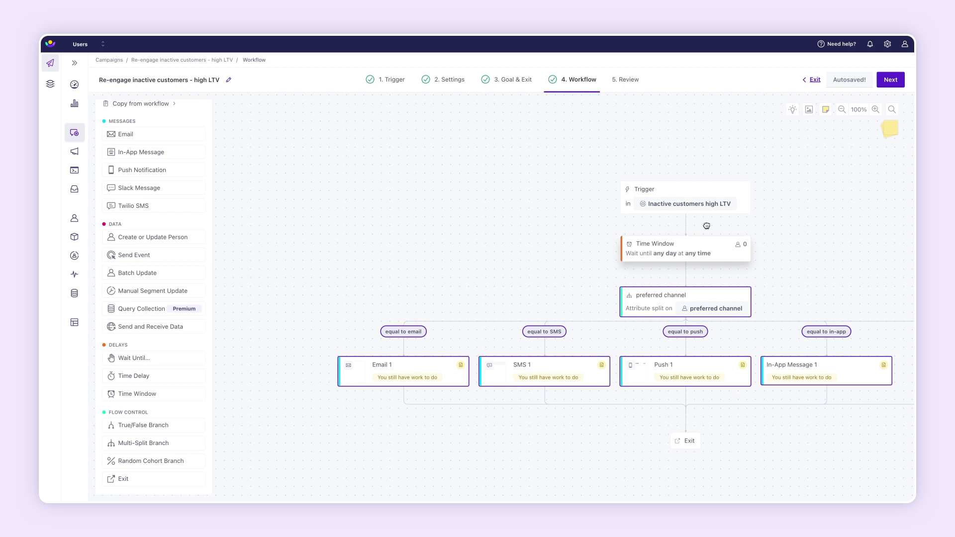
{"action": "left_click", "coordinate": [708, 247]}
{"action": "left_click", "coordinate": [125, 141]}
{"action": "left_click", "coordinate": [119, 149]}
{"action": "left_click", "coordinate": [127, 172]}
{"action": "left_click", "coordinate": [124, 182]}
{"action": "left_click", "coordinate": [119, 187]}
{"action": "left_click", "coordinate": [110, 332]}
{"action": "left_click", "coordinate": [182, 187]}
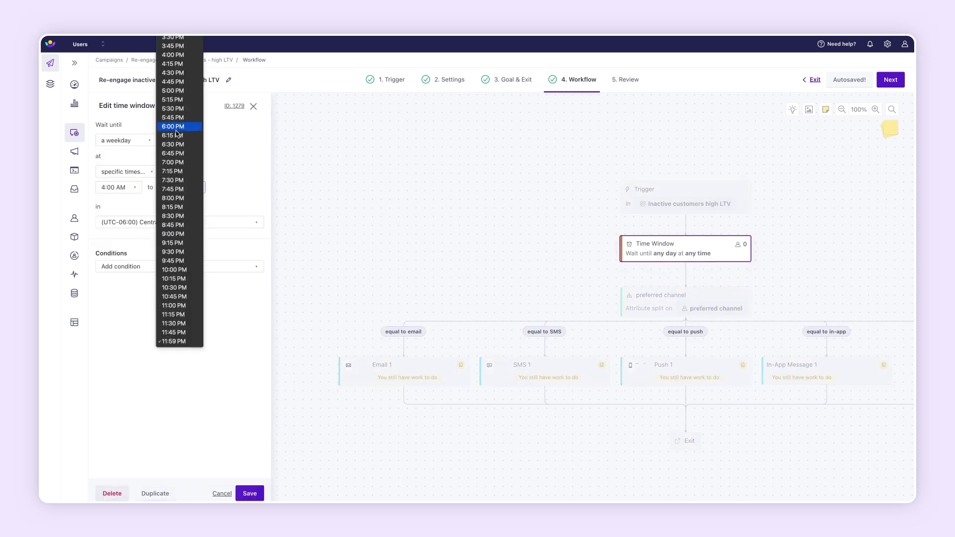
{"action": "left_click", "coordinate": [171, 126]}
{"action": "left_click", "coordinate": [249, 494]}
Add a Wait Until step under Email 1 that waits until any email is opened
{"action": "left_click_drag", "start_coordinate": [134, 359], "coordinate": [405, 433]}
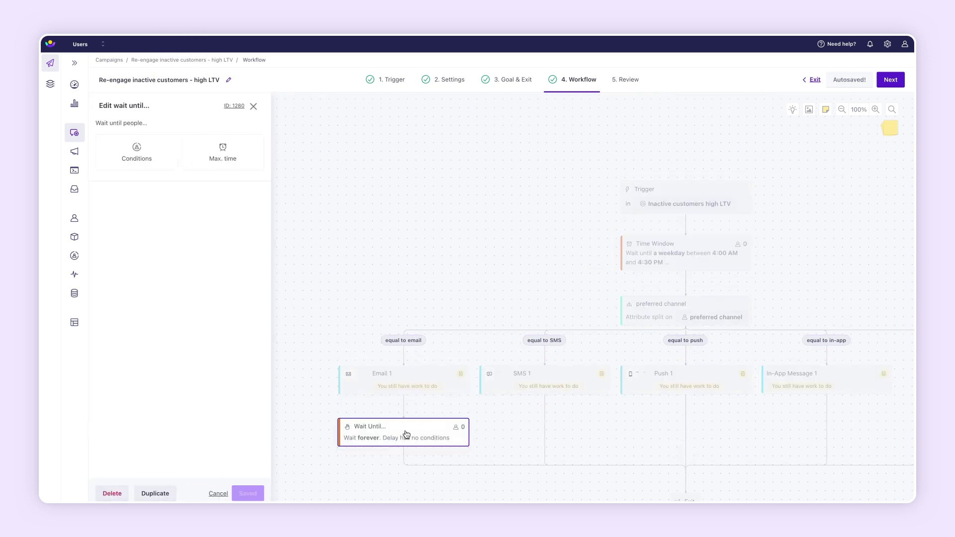
{"action": "left_click", "coordinate": [164, 159]}
{"action": "left_click", "coordinate": [149, 185]}
{"action": "left_click", "coordinate": [153, 243]}
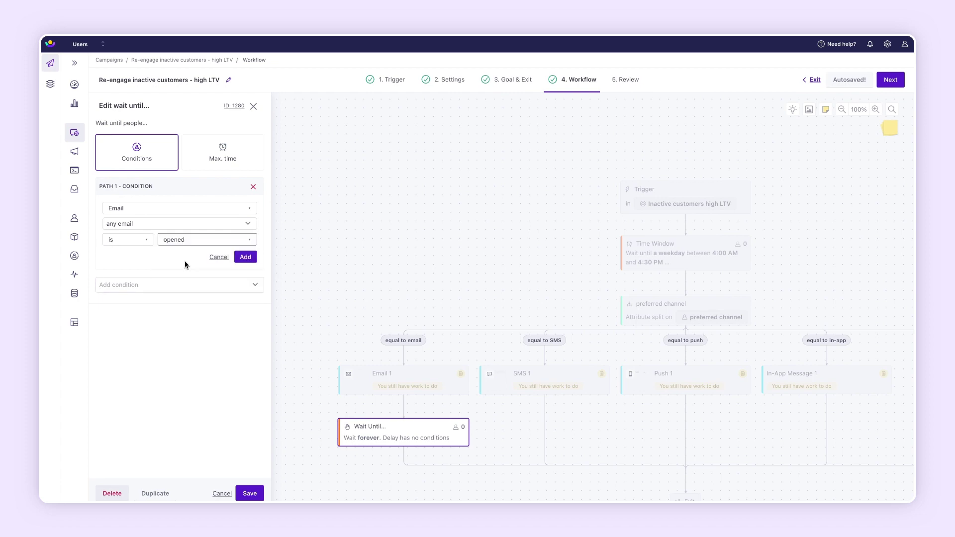
{"action": "left_click", "coordinate": [245, 257]}
{"action": "left_click", "coordinate": [250, 494]}
{"action": "left_click", "coordinate": [373, 375]}
Make Email 1 a 50/50 A/B test with variants named subject line with/without emoji
{"action": "left_click", "coordinate": [180, 224]}
{"action": "double_click", "coordinate": [142, 138]}
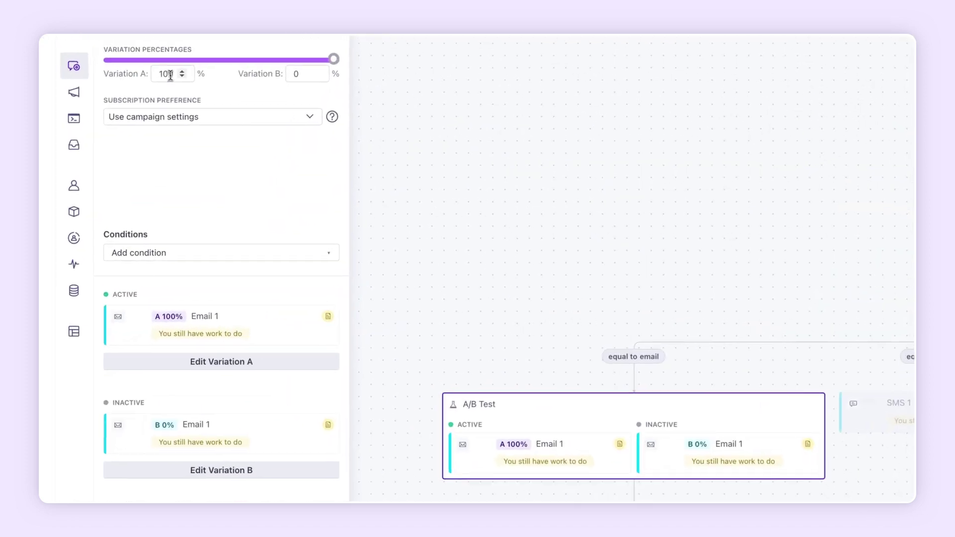
{"action": "type", "text": "50"}
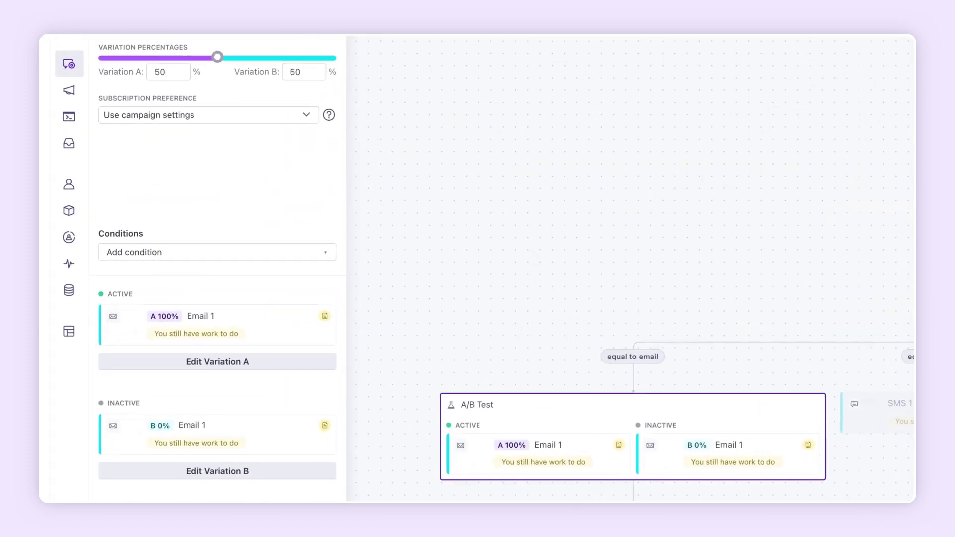
{"action": "left_click", "coordinate": [164, 359]}
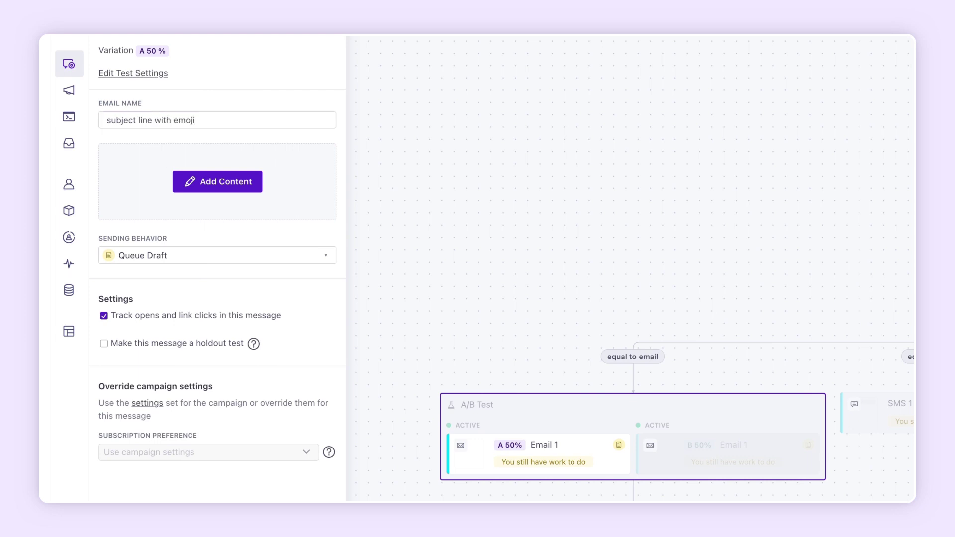
{"action": "left_click", "coordinate": [707, 468]}
{"action": "triple_click", "coordinate": [139, 121]}
{"action": "type", "text": "subject line without"}
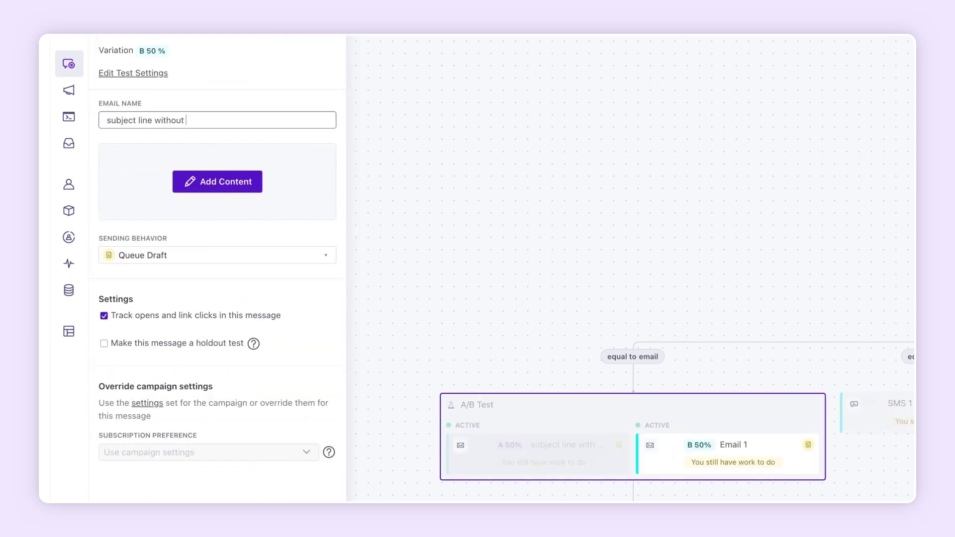
Add a sticky note reading 'Check results in 7 days' beside the A/B test
{"action": "left_click_drag", "start_coordinate": [878, 129], "coordinate": [366, 309]}
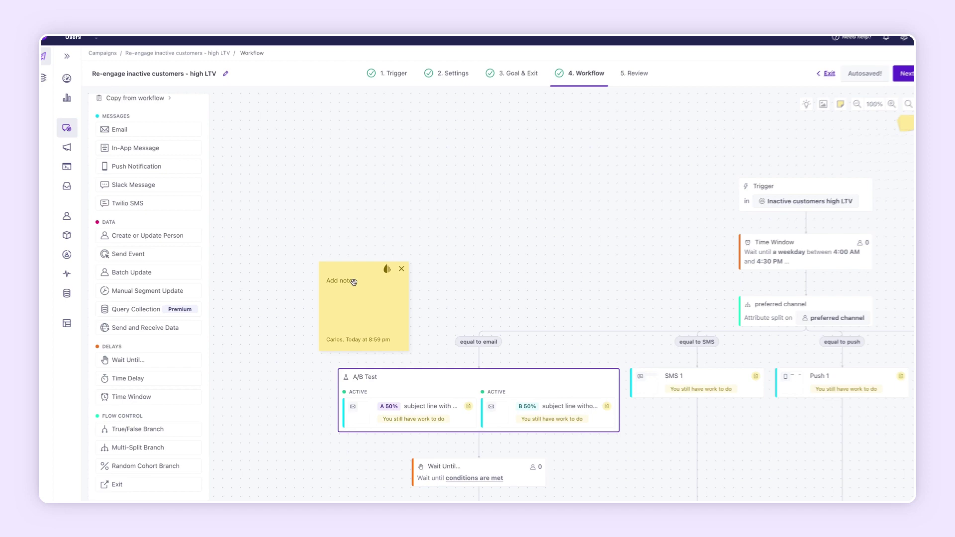
{"action": "type", "text": "Check results in 7 days"}
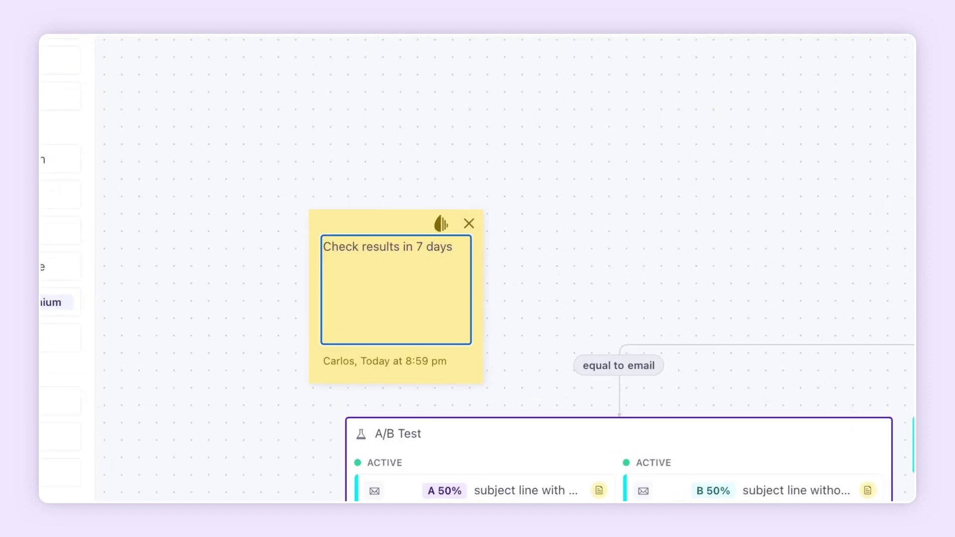
{"action": "left_click", "coordinate": [580, 272]}
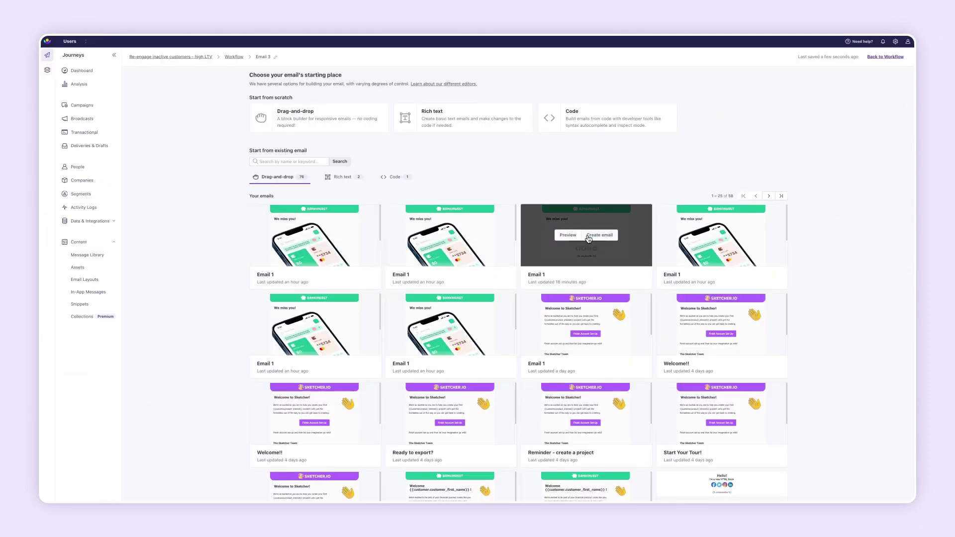
Build the email from an existing design, adding a phone image and a {{customer.first_name}} greeting
{"action": "left_click", "coordinate": [597, 234]}
{"action": "left_click_drag", "start_coordinate": [732, 199], "coordinate": [504, 162]}
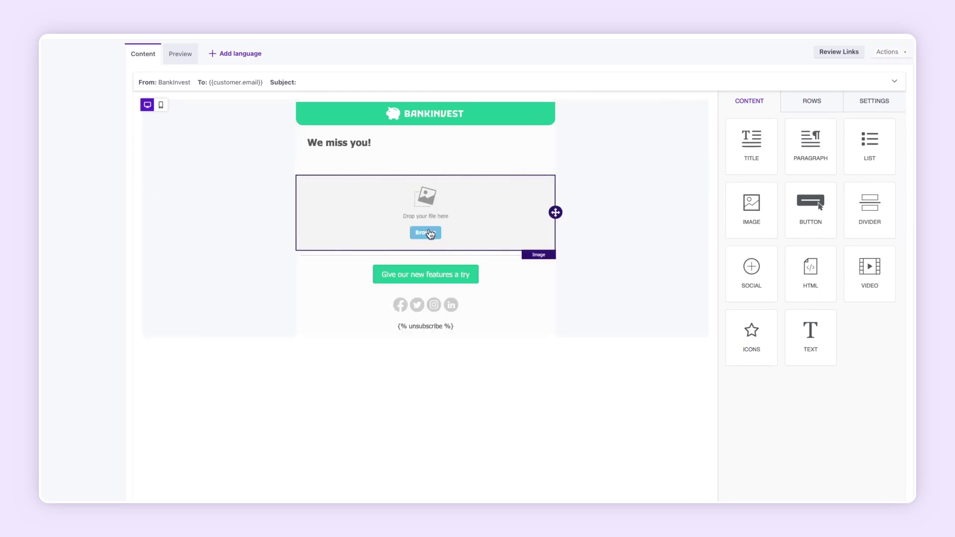
{"action": "left_click", "coordinate": [430, 233]}
{"action": "left_click", "coordinate": [227, 277]}
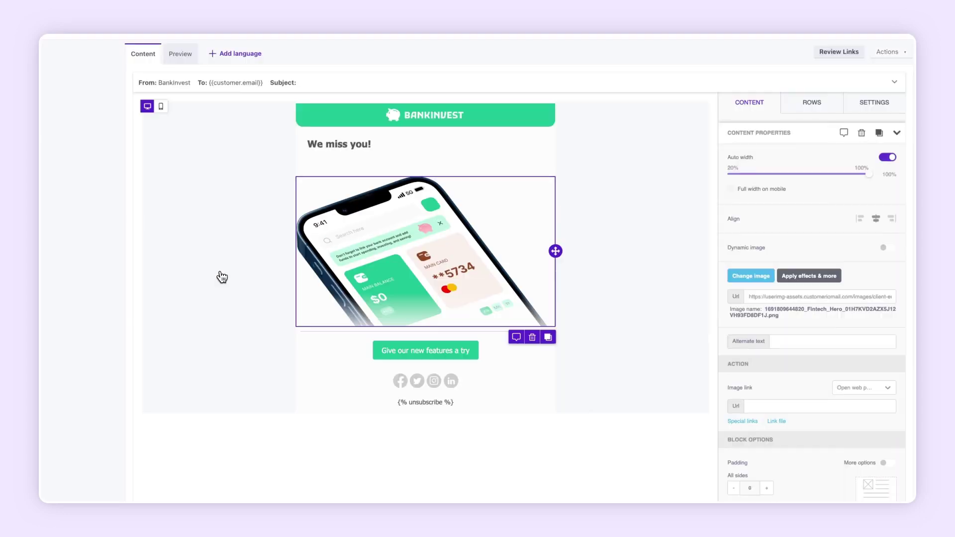
{"action": "left_click", "coordinate": [750, 103]}
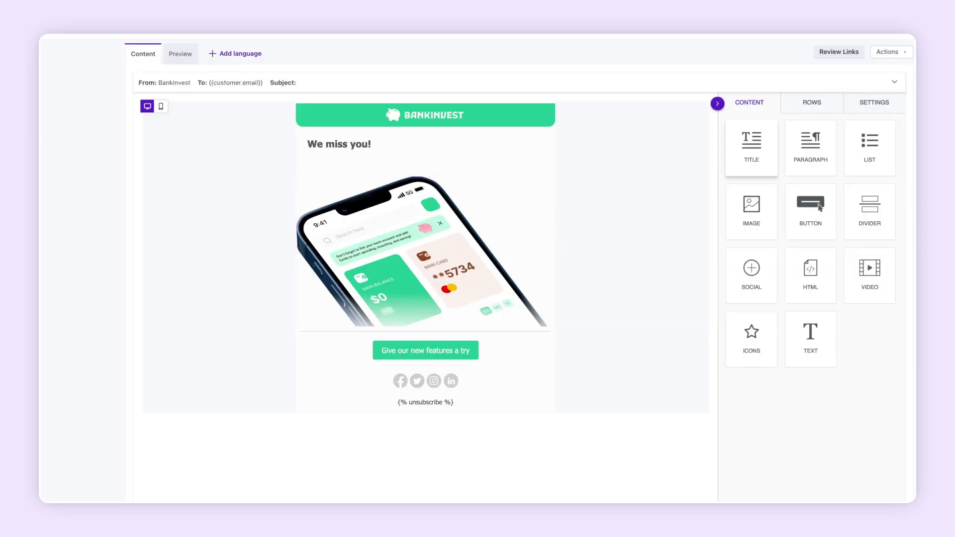
{"action": "left_click_drag", "start_coordinate": [810, 338], "coordinate": [506, 333]}
{"action": "triple_click", "coordinate": [458, 335]}
{"action": "type", "text": "{{cus"}
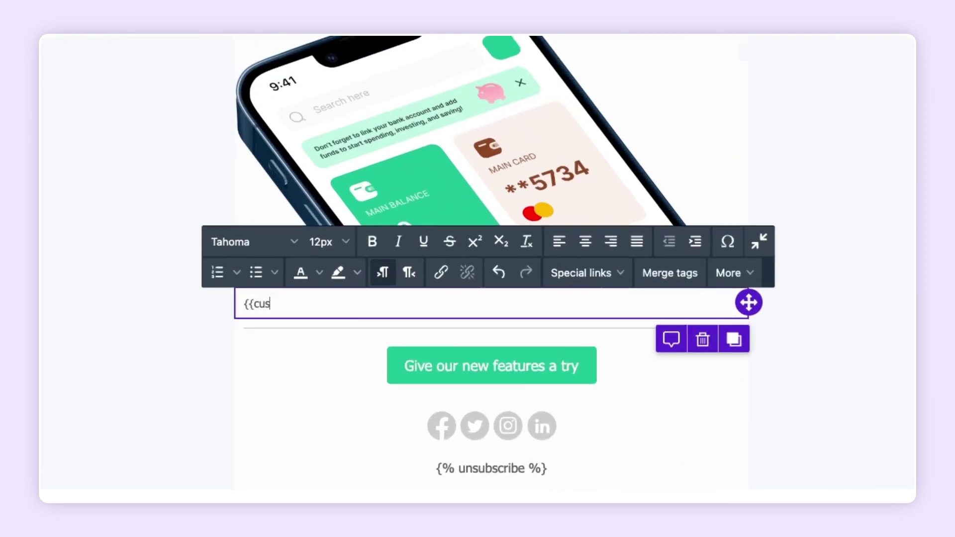
{"action": "type", "text": "tomer.first_name}}, it's been"}
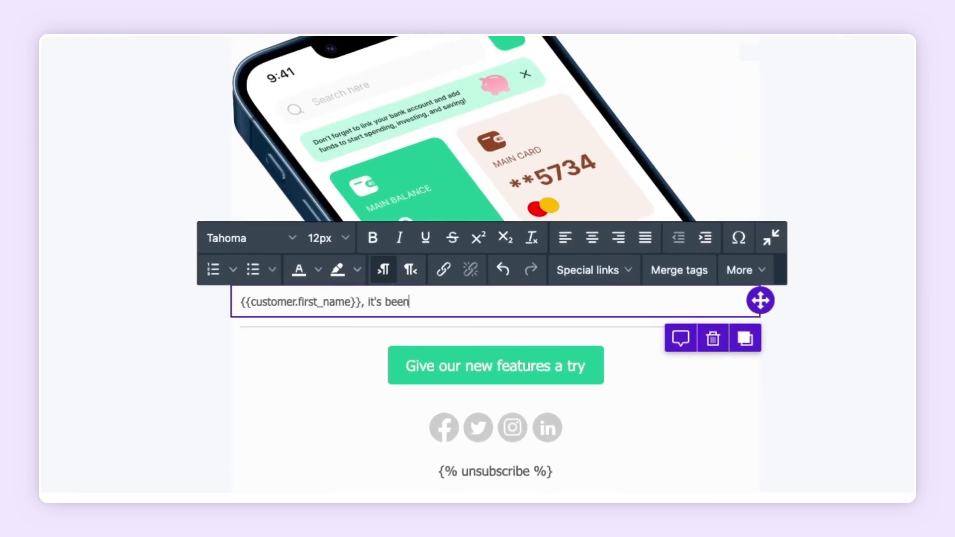
{"action": "type", "text": "."}
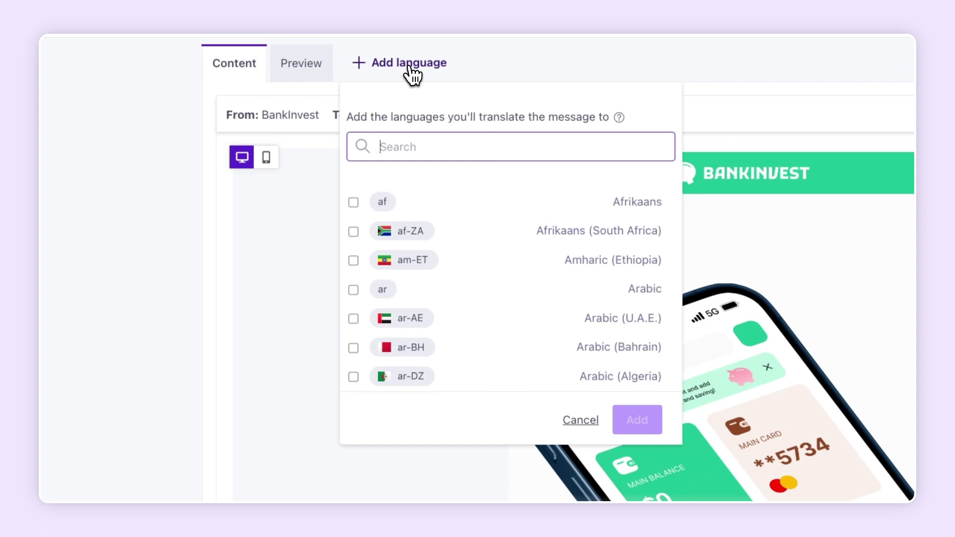
Add Spanish (Spain) and French (France) language versions of the email
{"action": "type", "text": "es"}
{"action": "scroll", "coordinate": [435, 273], "scroll_direction": "down", "scroll_amount": 5}
{"action": "left_click", "coordinate": [423, 336]}
{"action": "double_click", "coordinate": [405, 152]}
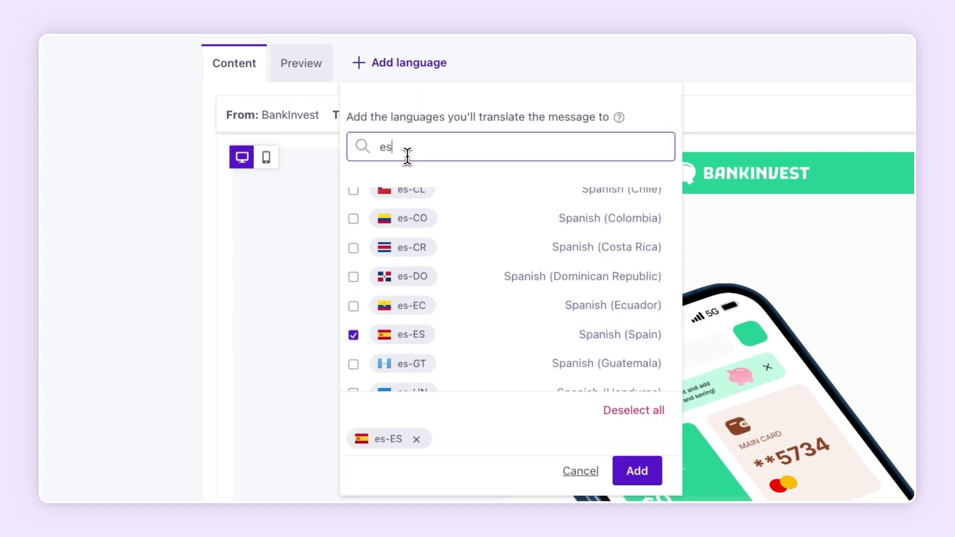
{"action": "type", "text": "fr"}
{"action": "left_click", "coordinate": [418, 358]}
{"action": "left_click", "coordinate": [637, 472]}
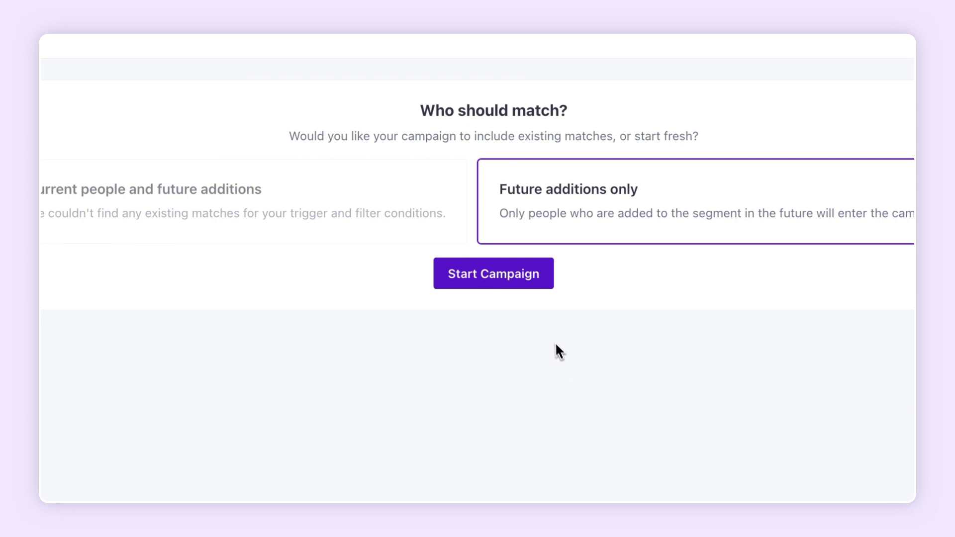
Start the campaign for future additions only and set Email 3 to Don't Send
{"action": "left_click", "coordinate": [536, 278]}
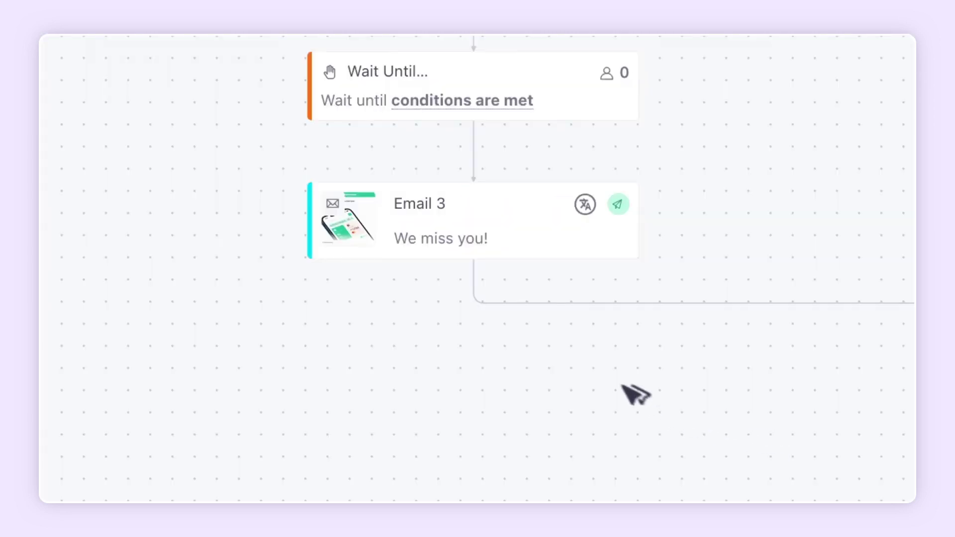
{"action": "left_click", "coordinate": [520, 221]}
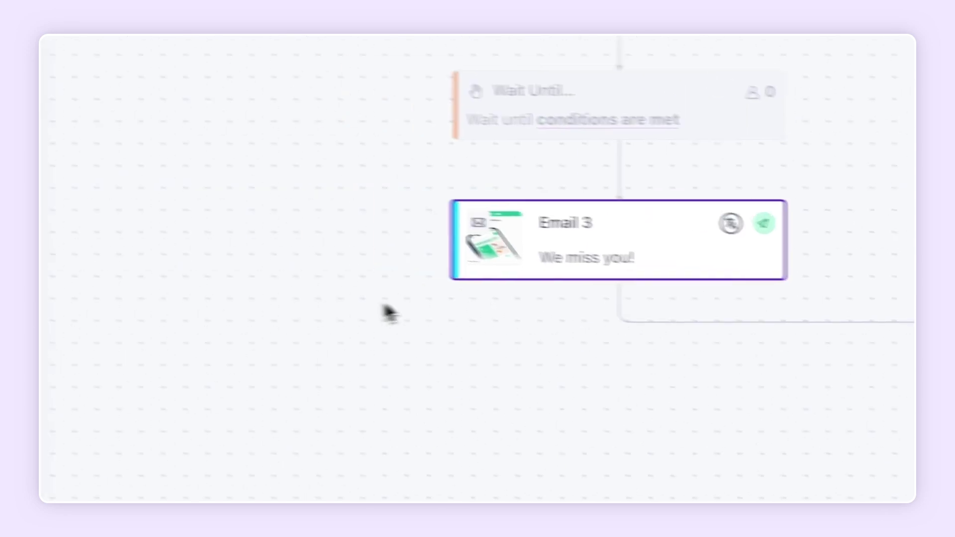
{"action": "left_click", "coordinate": [374, 142]}
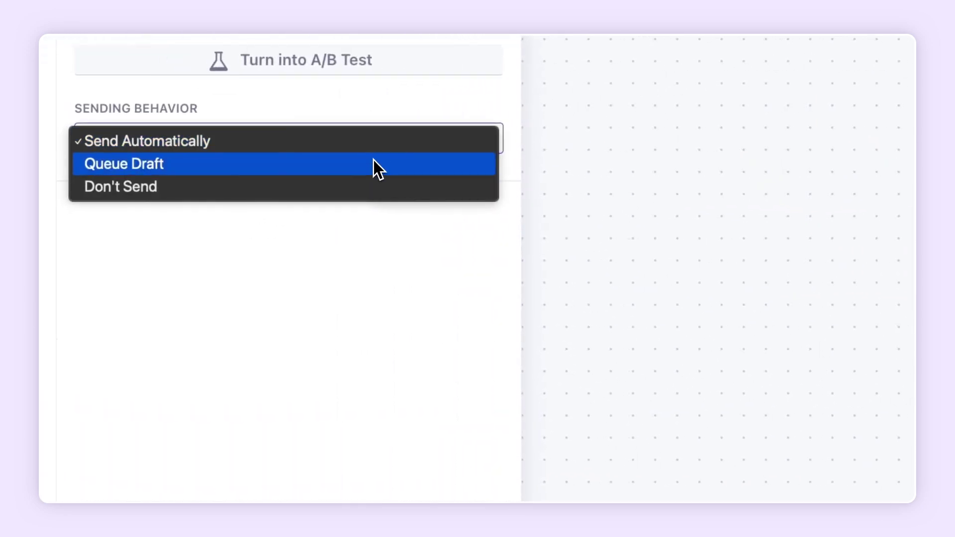
{"action": "left_click", "coordinate": [374, 187]}
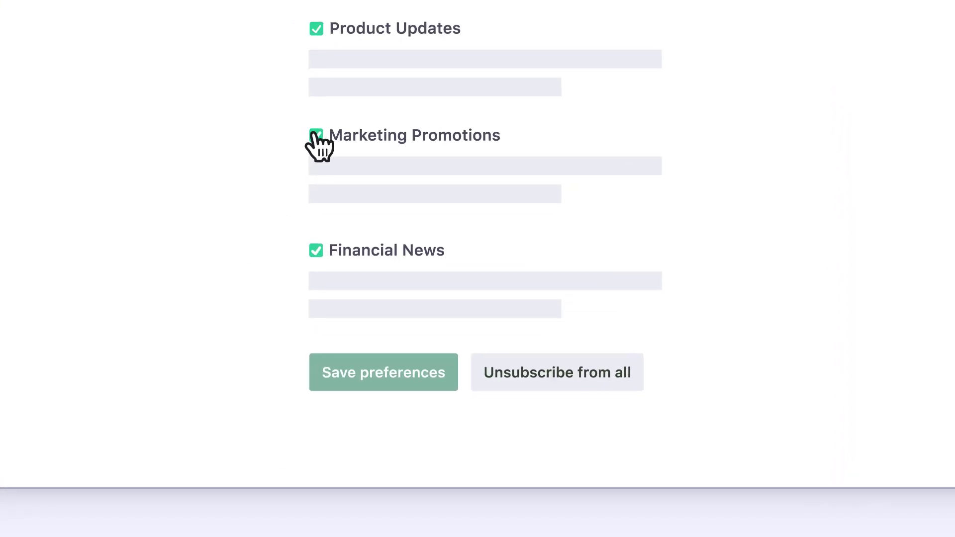
Uncheck the Marketing Promotions subscription topic
{"action": "left_click", "coordinate": [363, 281]}
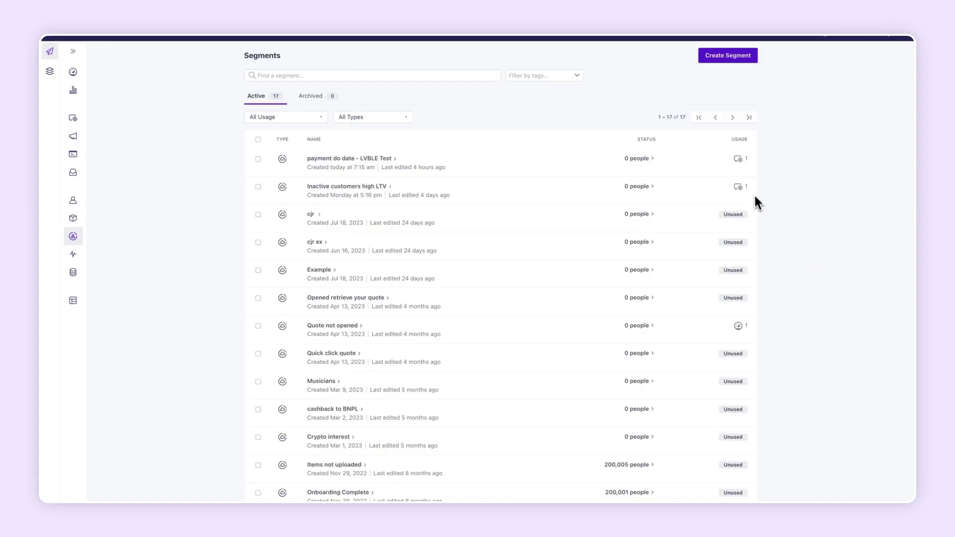
Create data-driven segment 'Non-US customers likely to upgrade' requiring app_opened within the last 7 days
{"action": "left_click", "coordinate": [735, 56]}
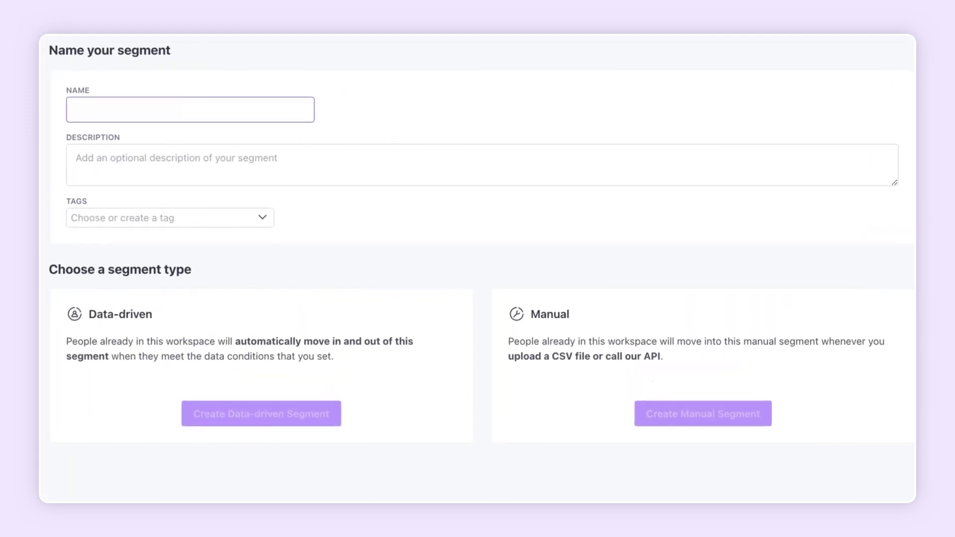
{"action": "type", "text": "Non-US customers likely to upgrade"}
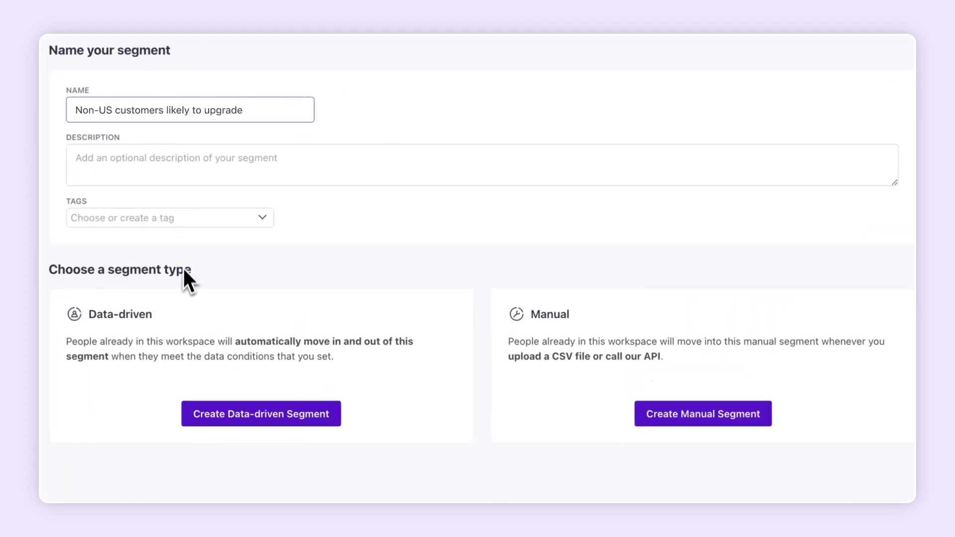
{"action": "left_click", "coordinate": [243, 414]}
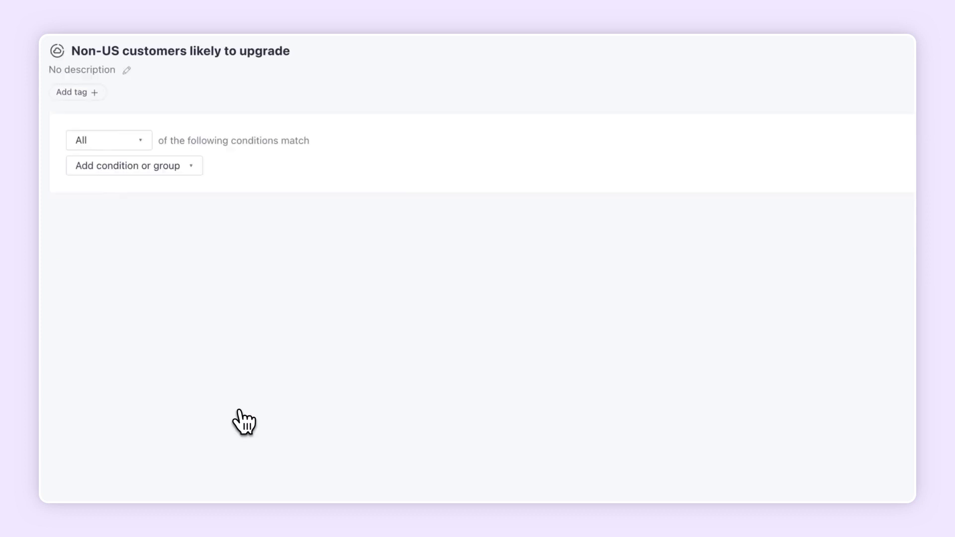
{"action": "left_click", "coordinate": [169, 169]}
{"action": "left_click", "coordinate": [144, 201]}
{"action": "left_click", "coordinate": [239, 175]}
{"action": "type", "text": "app_opened"}
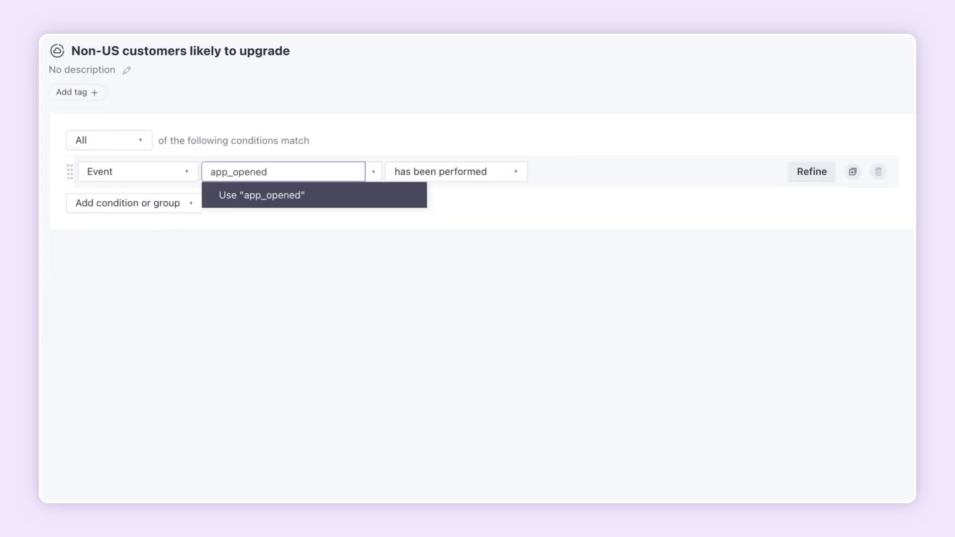
{"action": "key", "text": "Return"}
{"action": "left_click", "coordinate": [812, 172]}
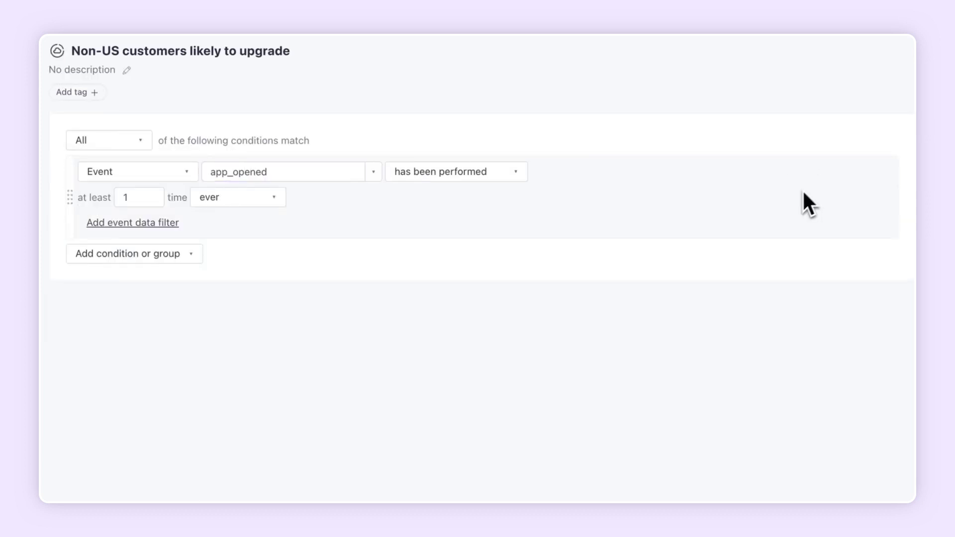
{"action": "left_click", "coordinate": [239, 197]}
{"action": "left_click", "coordinate": [262, 207]}
{"action": "double_click", "coordinate": [320, 201]}
{"action": "type", "text": "7"}
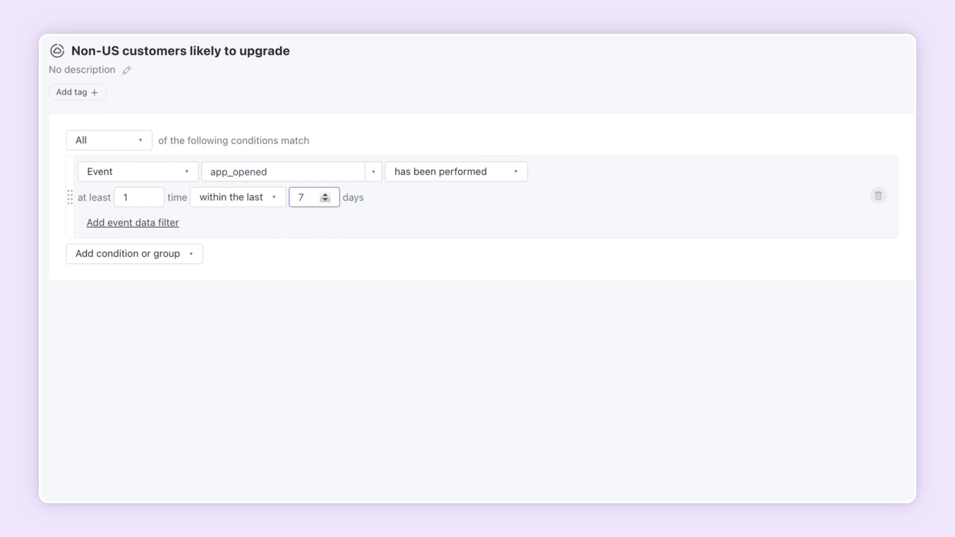
Add a deposit_made within the last 3 days condition and save the segment
{"action": "left_click", "coordinate": [178, 256]}
{"action": "left_click", "coordinate": [172, 287]}
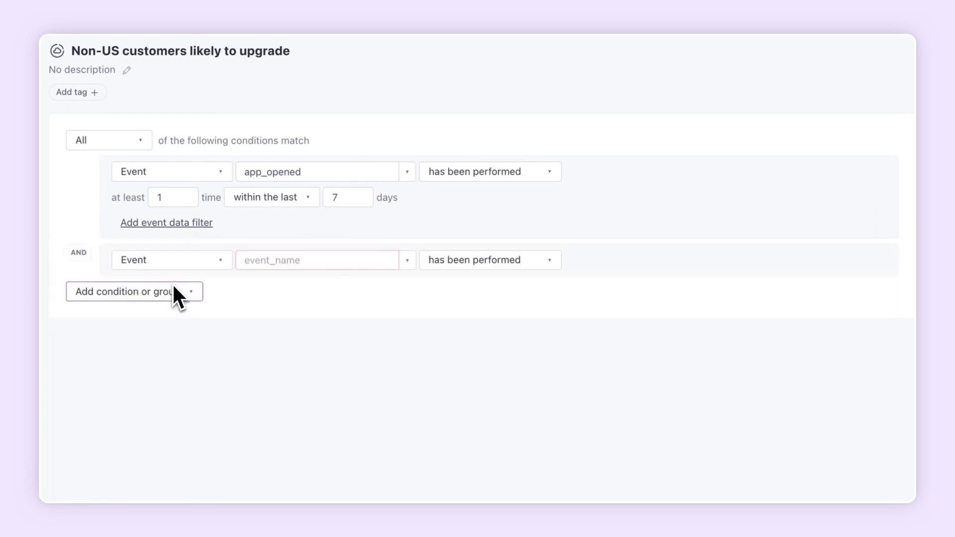
{"action": "left_click", "coordinate": [259, 259]}
{"action": "type", "text": "deposit_made"}
{"action": "key", "text": "Return"}
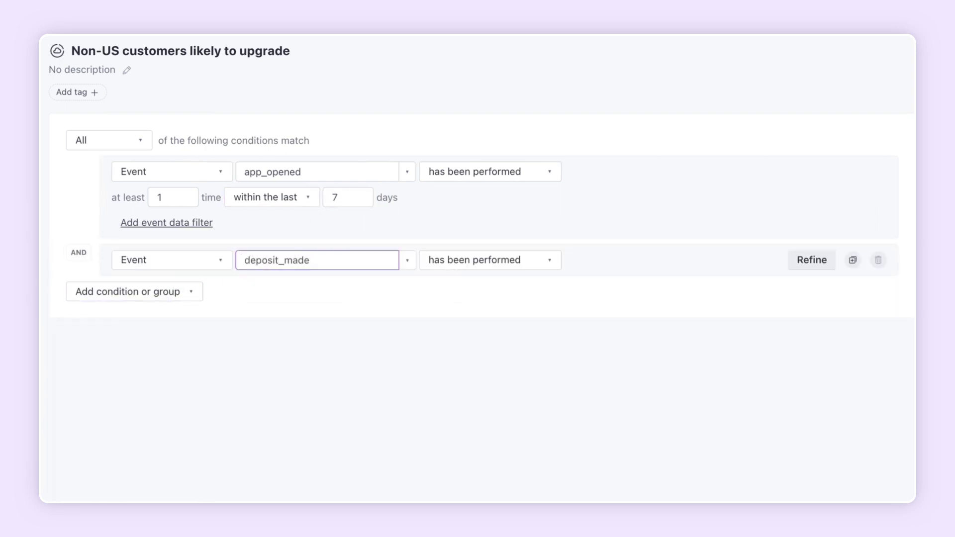
{"action": "left_click", "coordinate": [812, 260]}
{"action": "left_click", "coordinate": [313, 288]}
{"action": "left_click", "coordinate": [301, 302]}
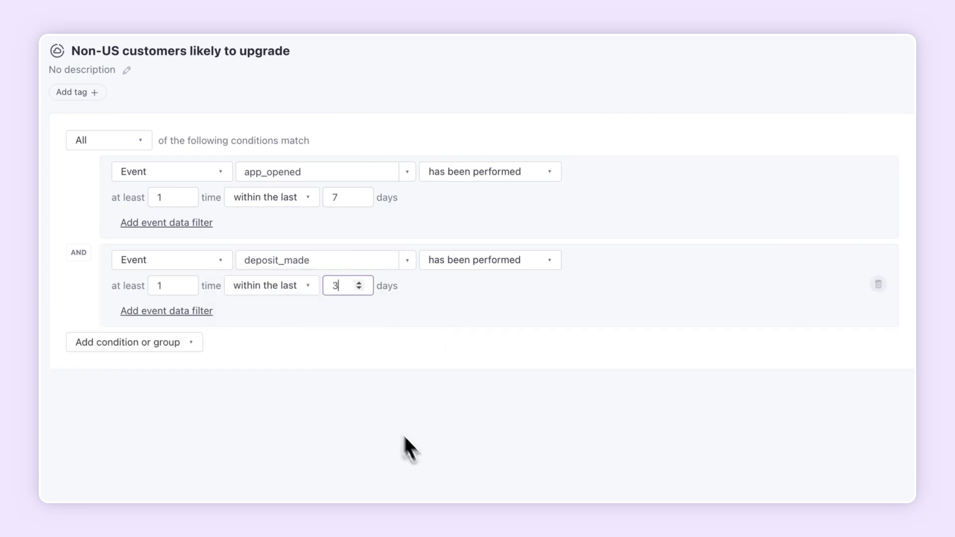
{"action": "left_click", "coordinate": [864, 489]}
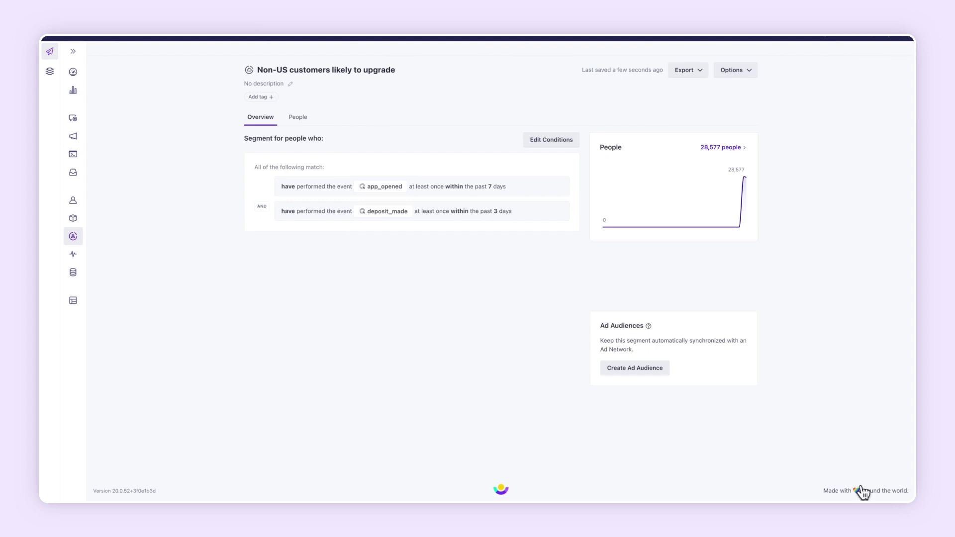
Look at the Create Ad Audience dialog for the segment
{"action": "left_click", "coordinate": [635, 368]}
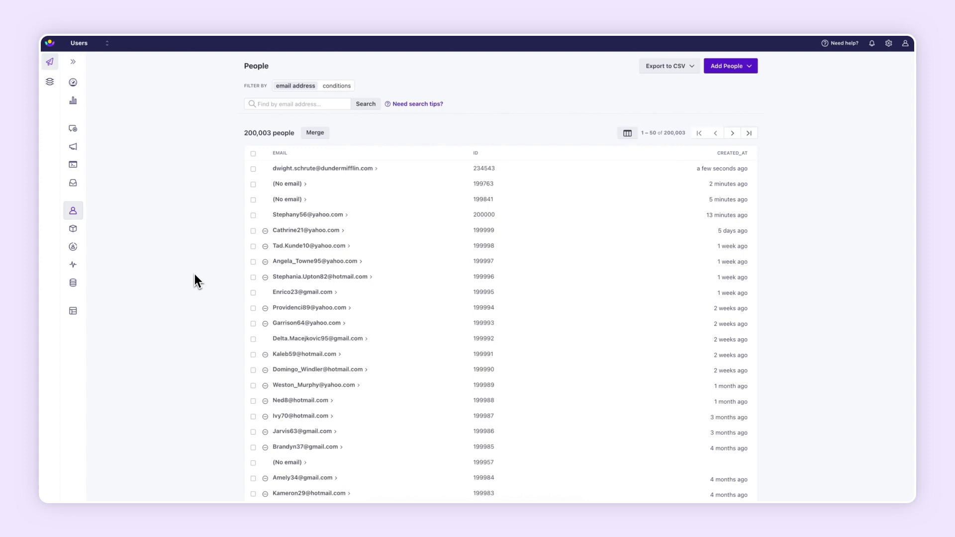
Open a customer's profile and review its Attributes, Activity, Sent and Journeys tabs
{"action": "left_click", "coordinate": [286, 400]}
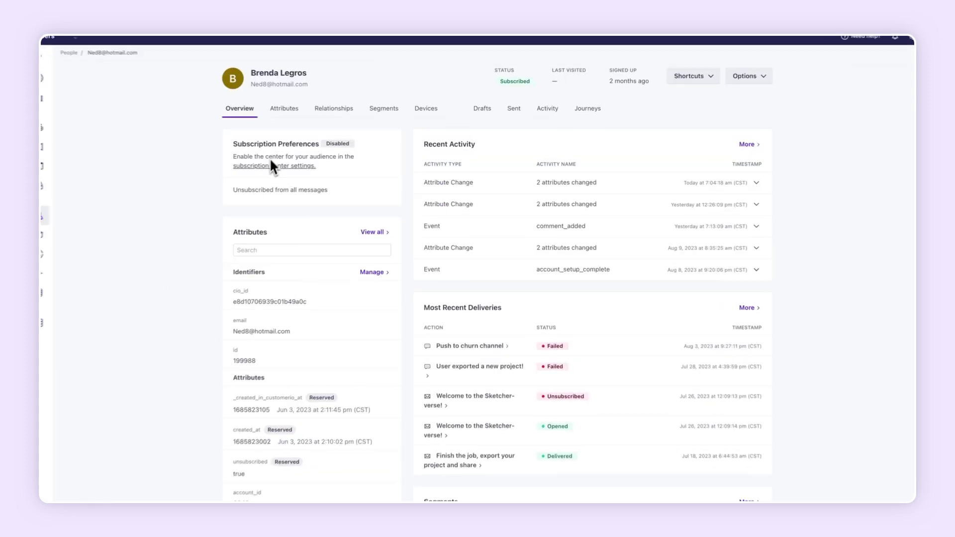
{"action": "left_click", "coordinate": [284, 109]}
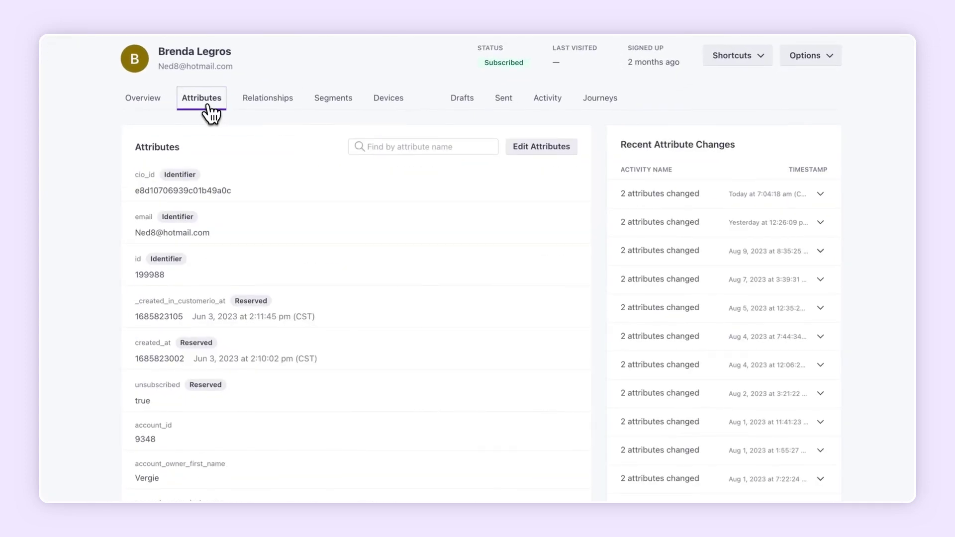
{"action": "left_click", "coordinate": [540, 109]}
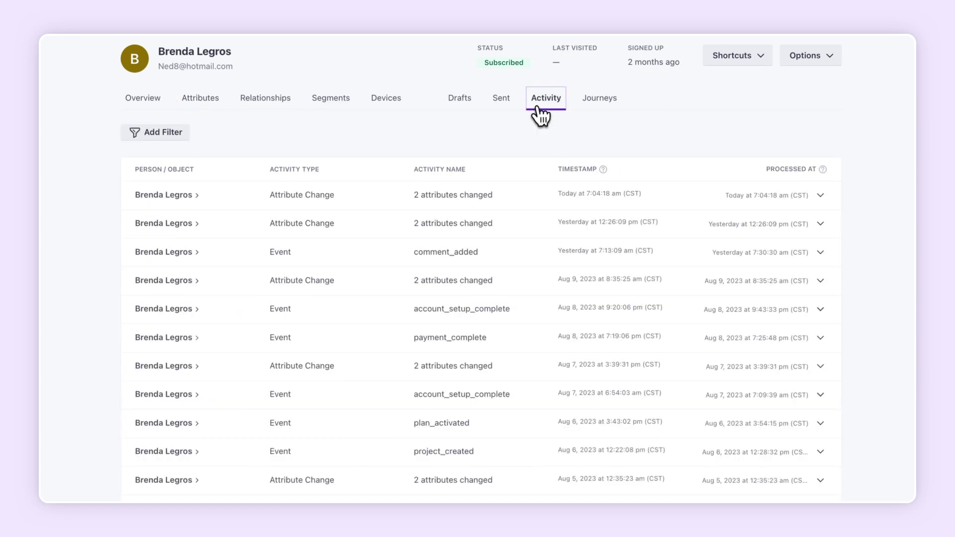
{"action": "left_click", "coordinate": [503, 112]}
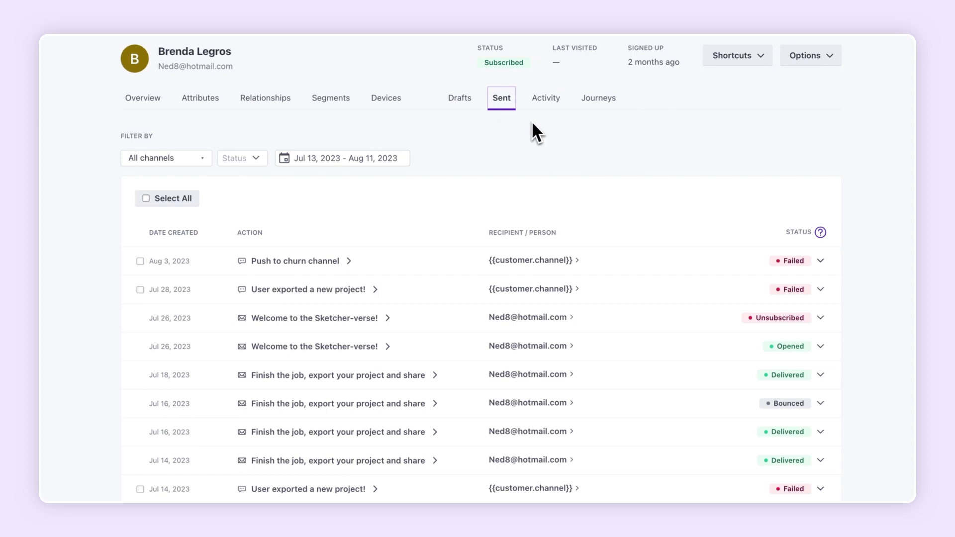
{"action": "left_click", "coordinate": [590, 106]}
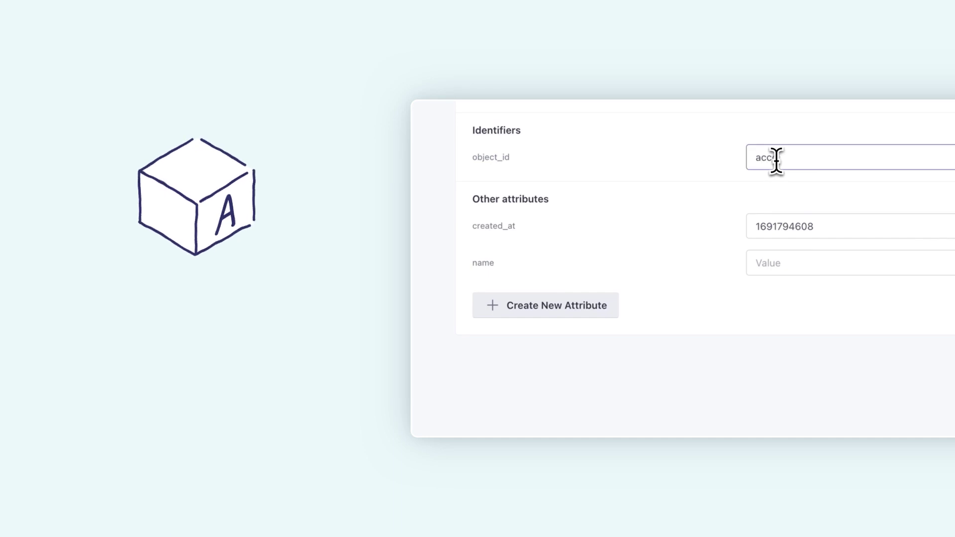
Add the admin and invoice_due_date attributes to the account object
{"action": "left_click", "coordinate": [556, 305]}
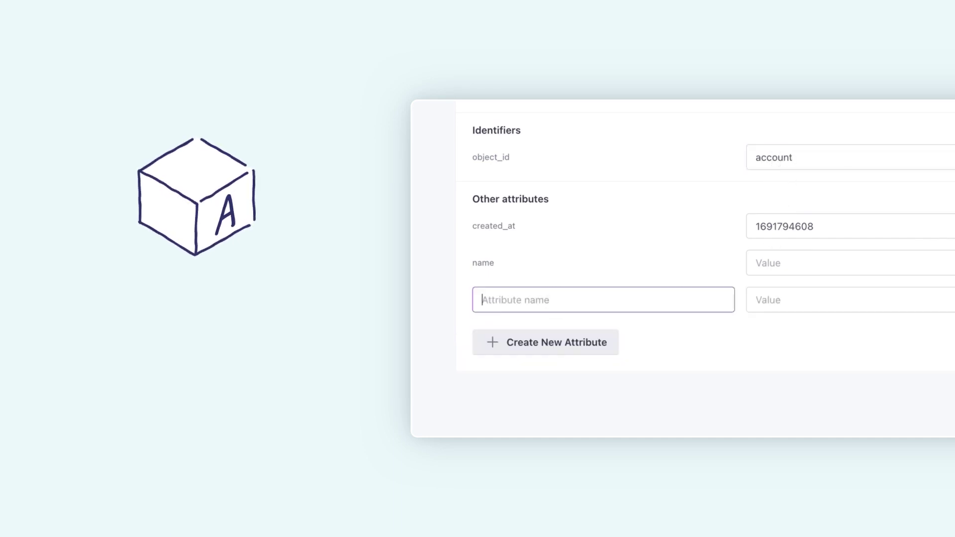
{"action": "left_click", "coordinate": [562, 343]}
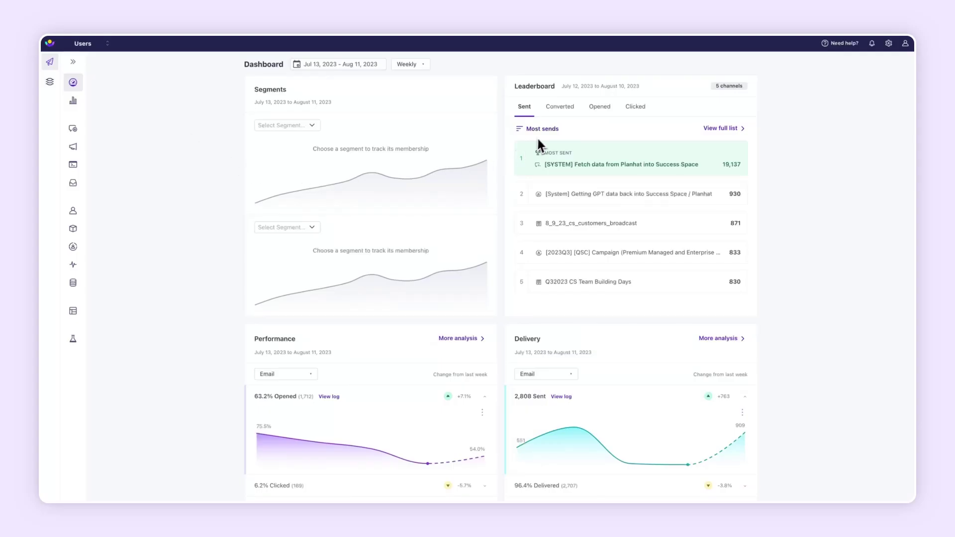
Rank the Leaderboard by Converted, Opened and Clicked, then show Newsletter tests in the Tests panel
{"action": "left_click", "coordinate": [564, 111]}
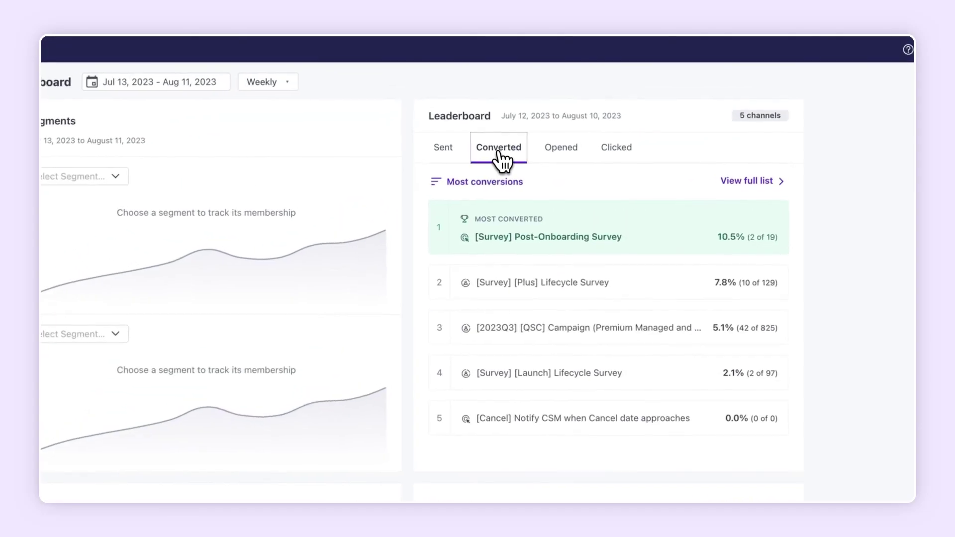
{"action": "left_click", "coordinate": [556, 165]}
{"action": "left_click", "coordinate": [611, 162]}
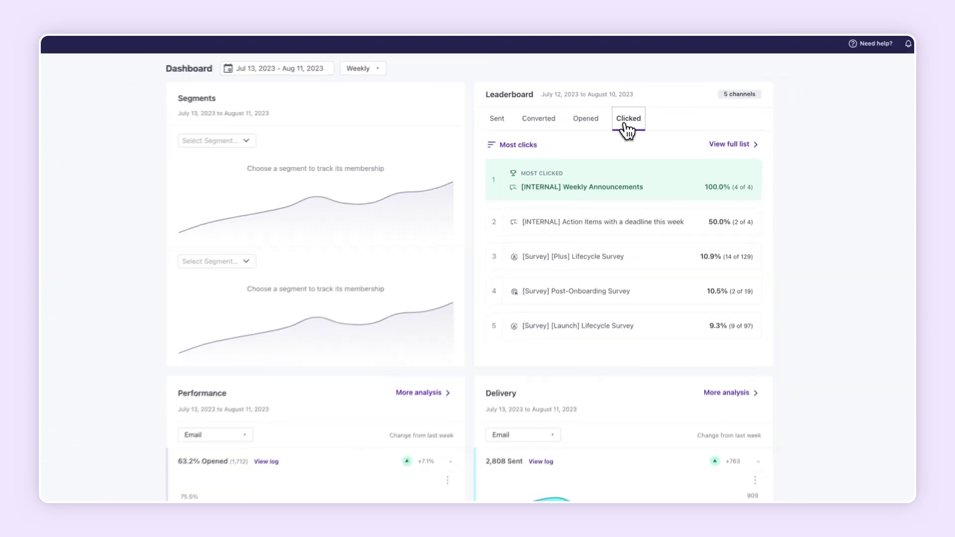
{"action": "scroll", "coordinate": [612, 164], "scroll_direction": "down", "scroll_amount": 5}
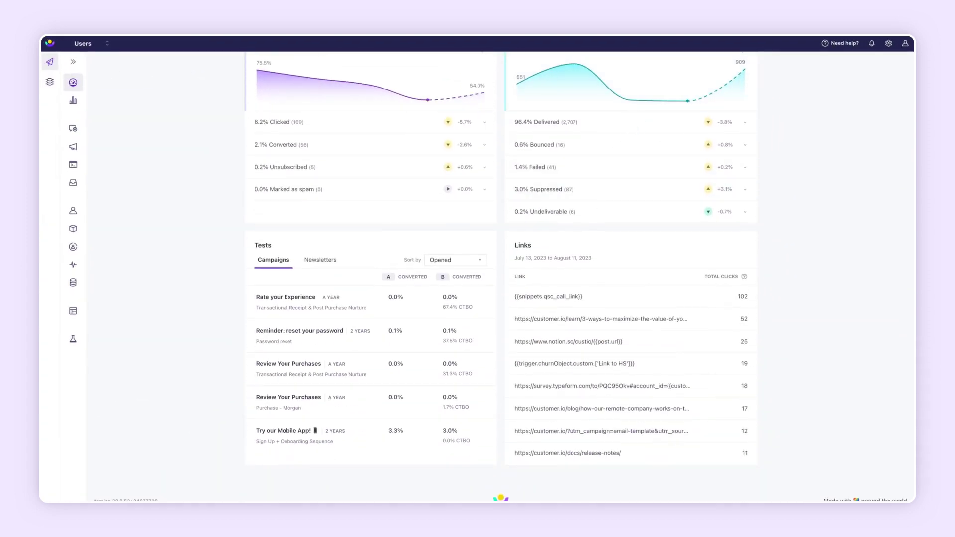
{"action": "left_click", "coordinate": [320, 260]}
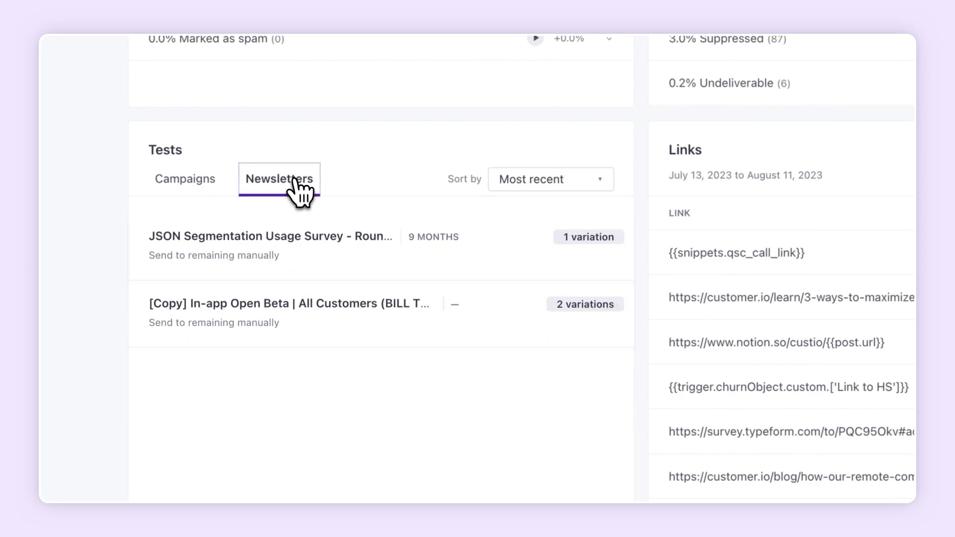